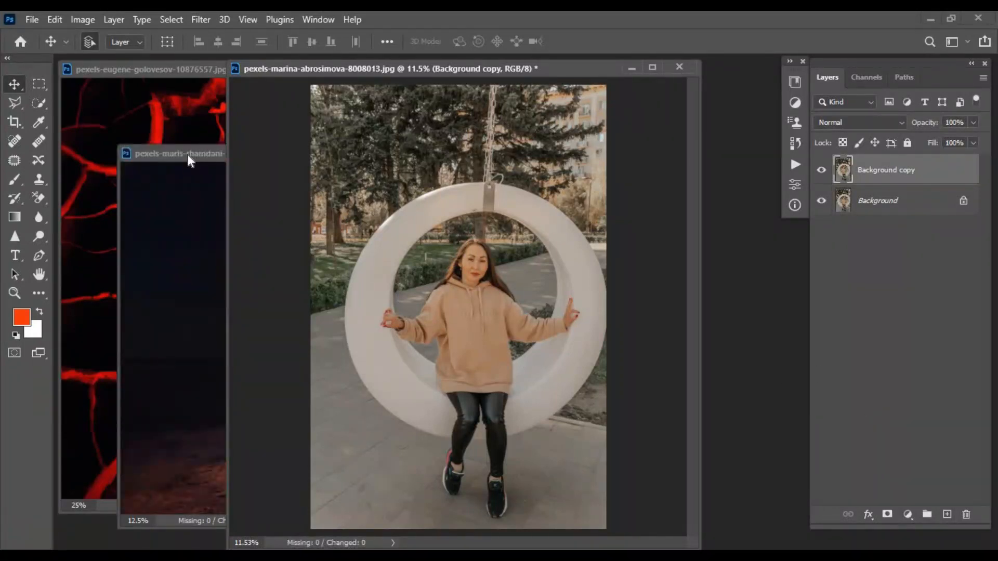
Step: Copy the entire fire-ring photo into the swing photo as a new layer and set its blend mode to Lighten
left_click(187, 154)
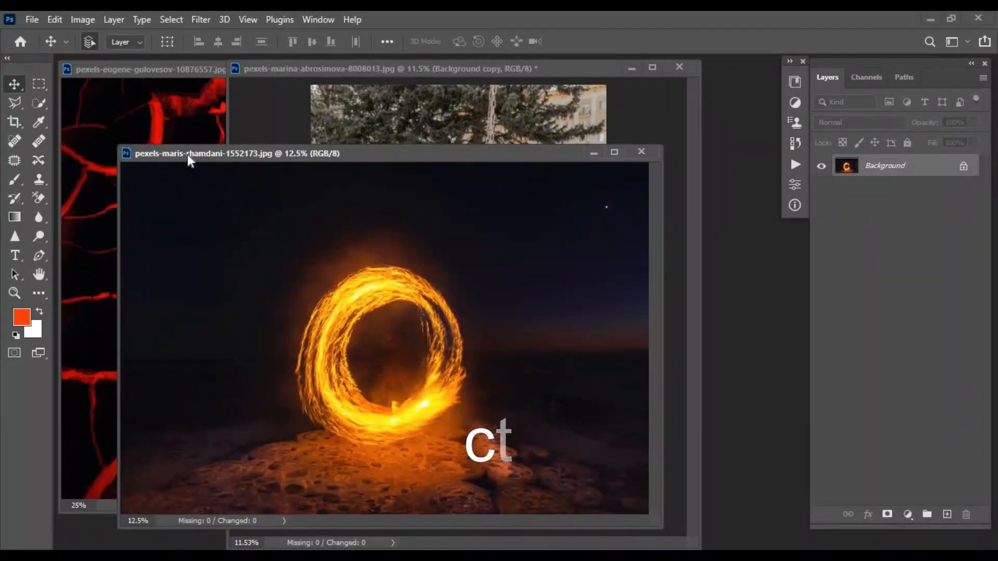
left_click_drag(663, 303, 689, 305)
key("ctrl+c")
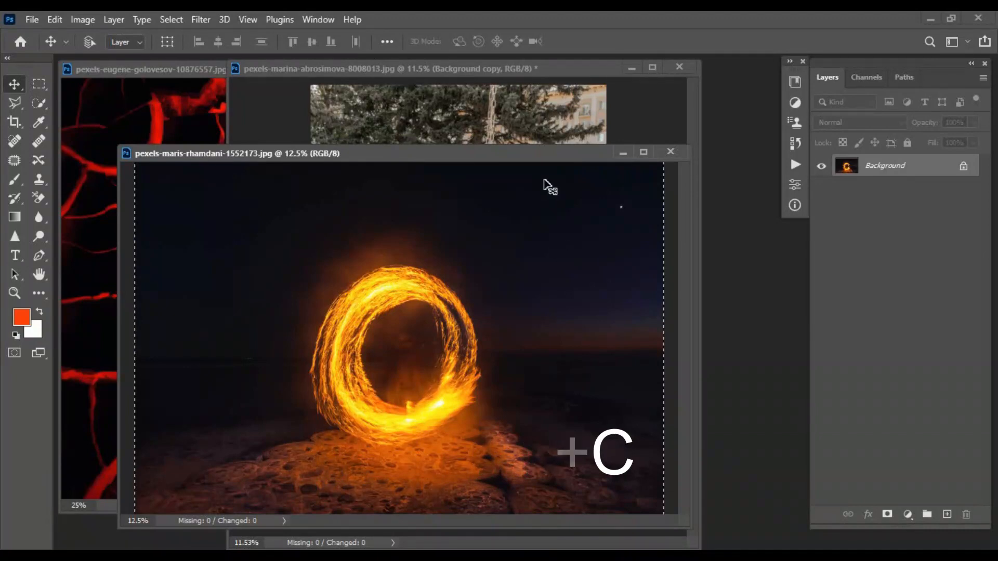
left_click(547, 69)
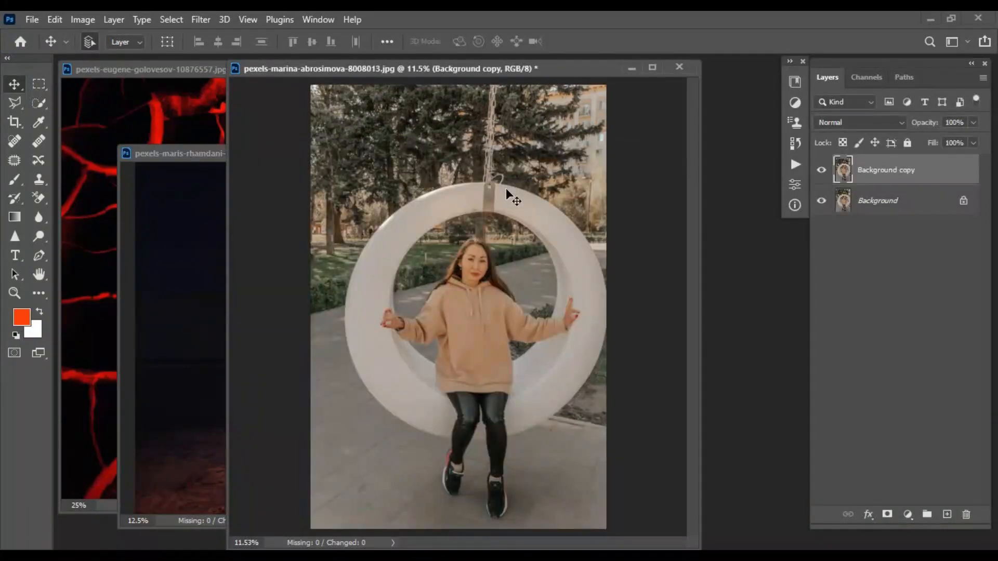
key("ctrl+v")
key("ctrl+v")
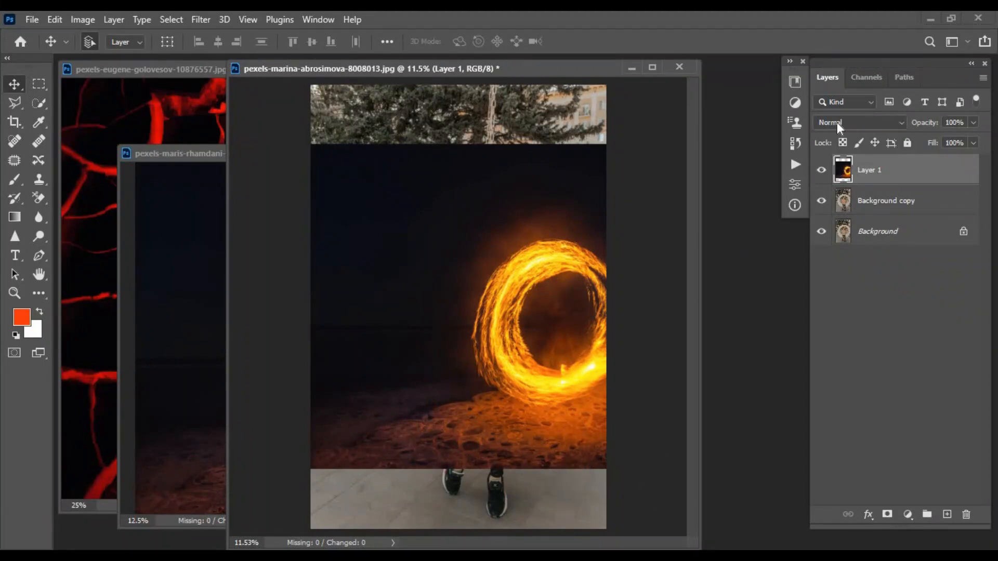
left_click(895, 123)
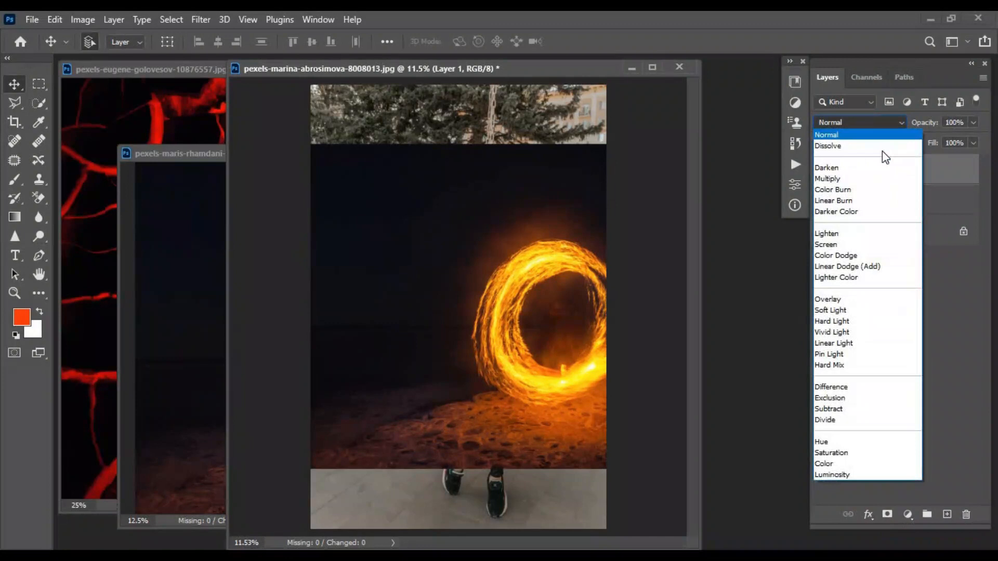
left_click(834, 235)
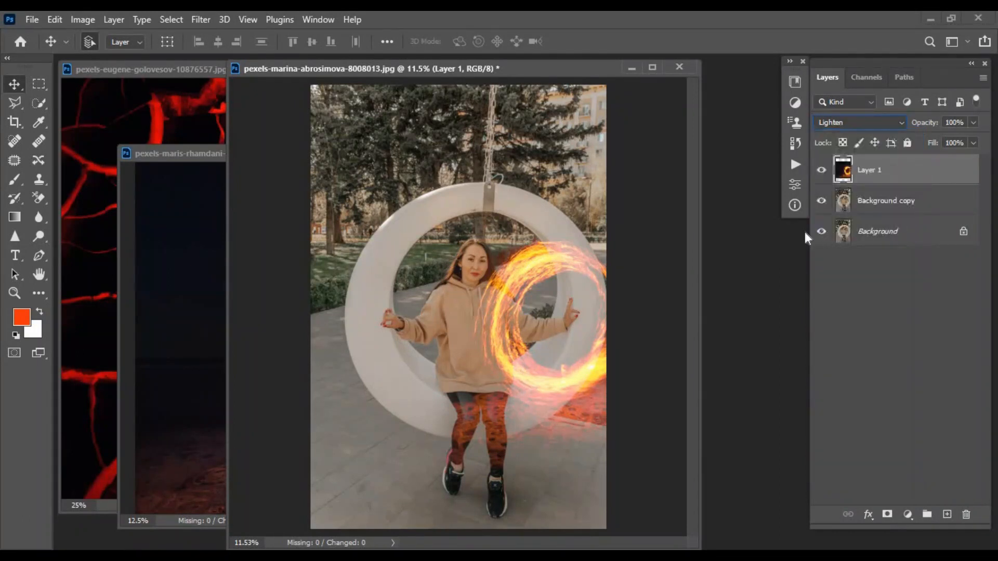
Step: Enlarge the fire layer proportionally and position it so the burning ring covers the white round swing
key("ctrl+t")
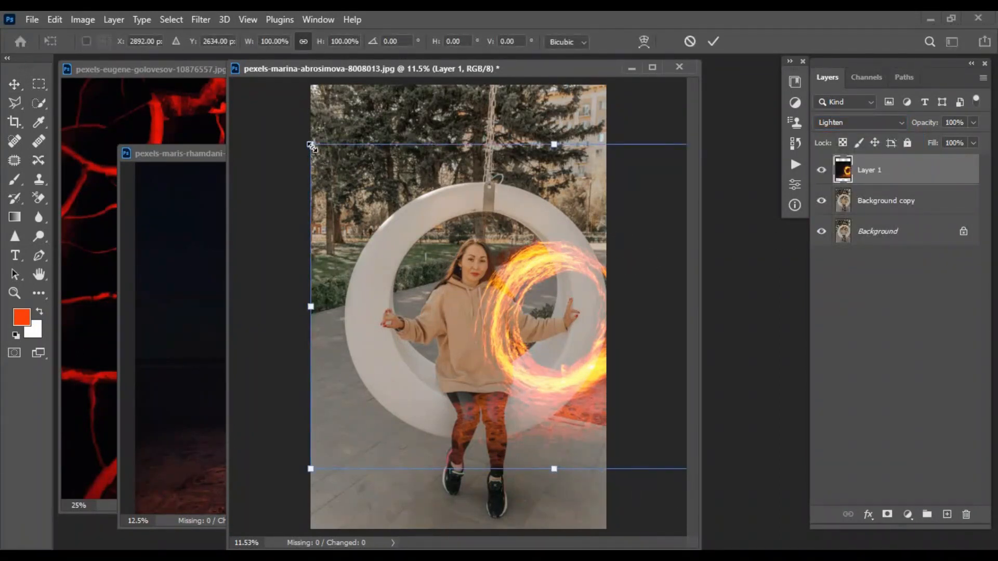
left_click_drag(310, 146, 182, 88)
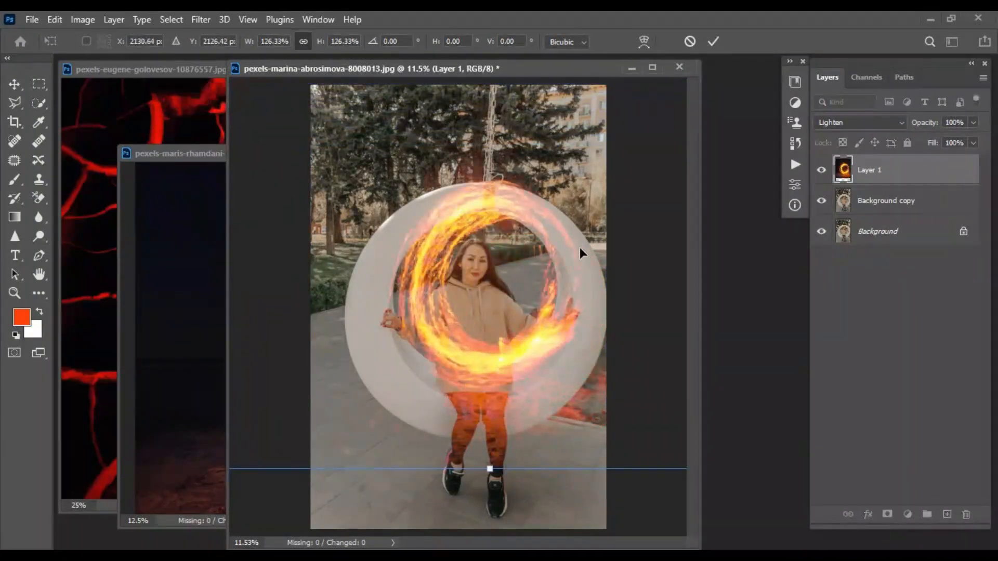
left_click_drag(569, 307, 522, 308)
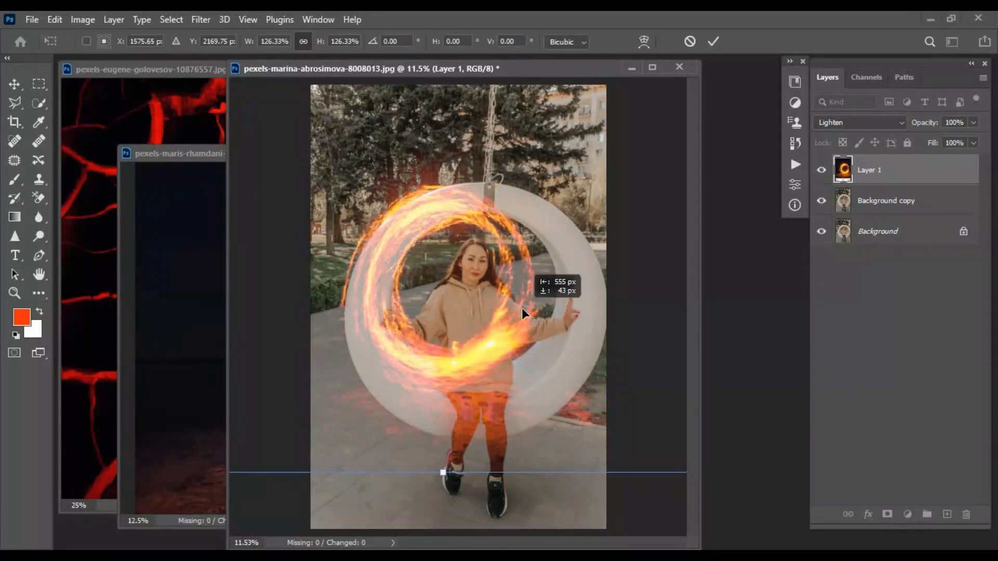
left_click_drag(698, 420, 806, 423)
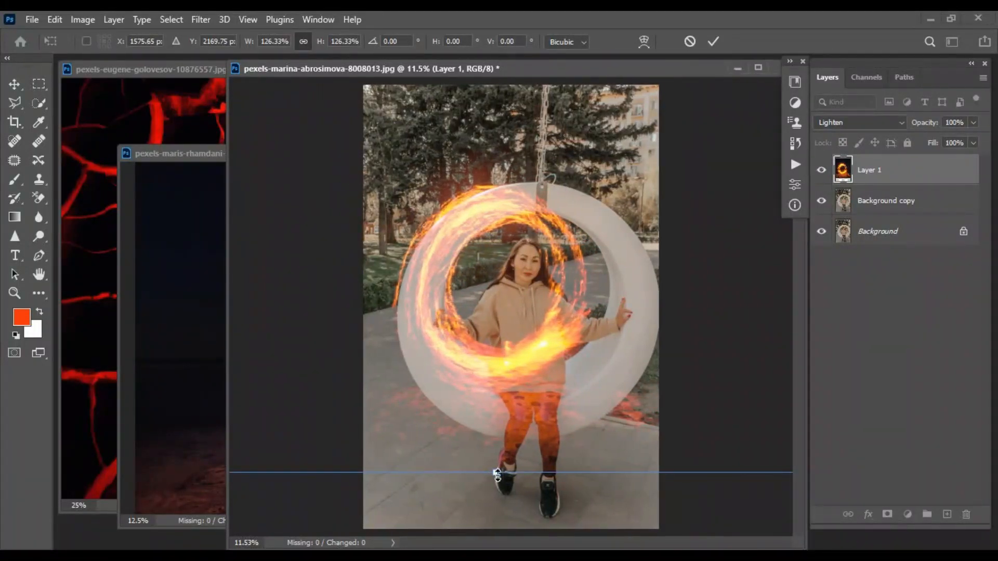
key("ctrl+minus")
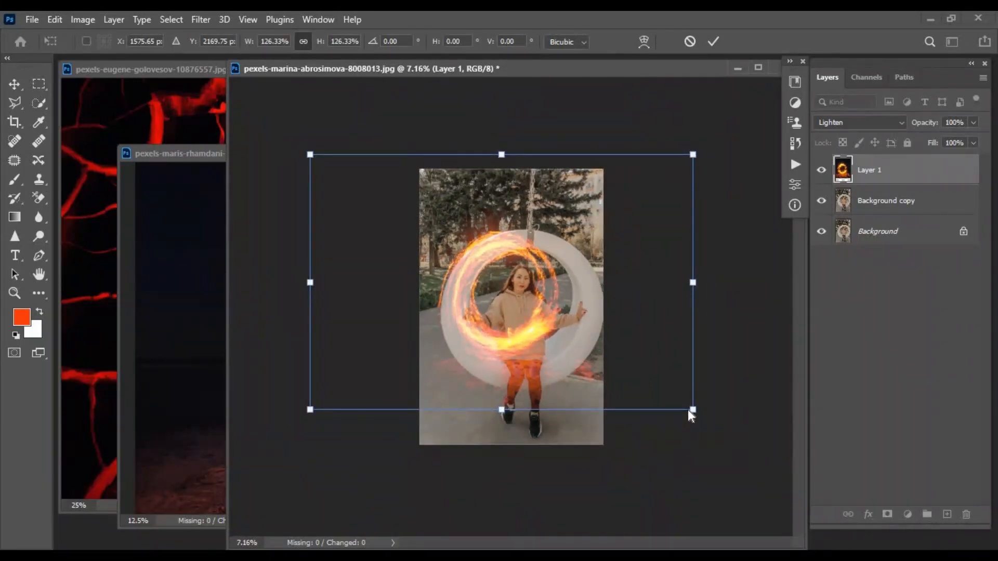
left_click_drag(695, 412, 669, 406)
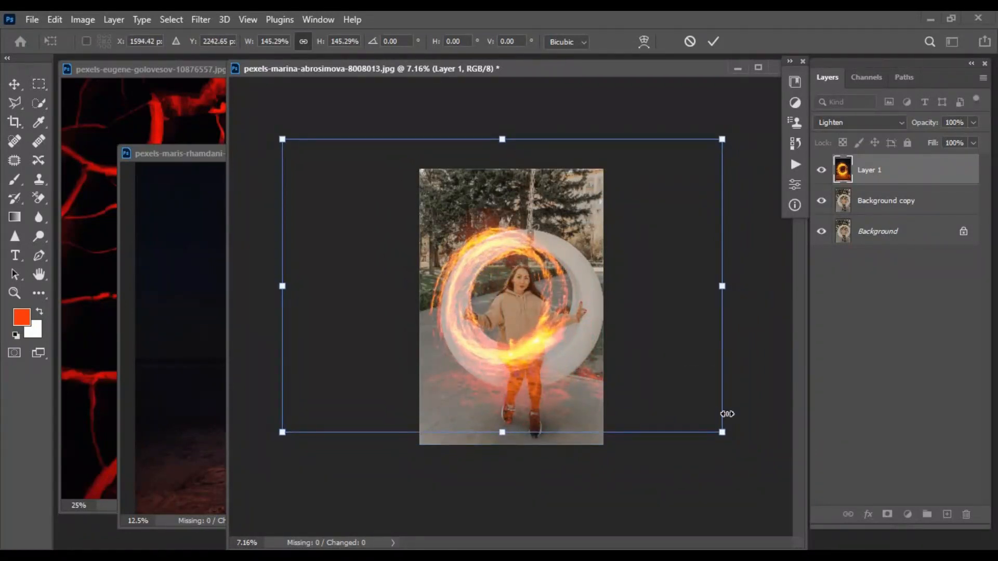
left_click_drag(723, 433, 762, 460)
left_click_drag(667, 414, 685, 419)
key("Return")
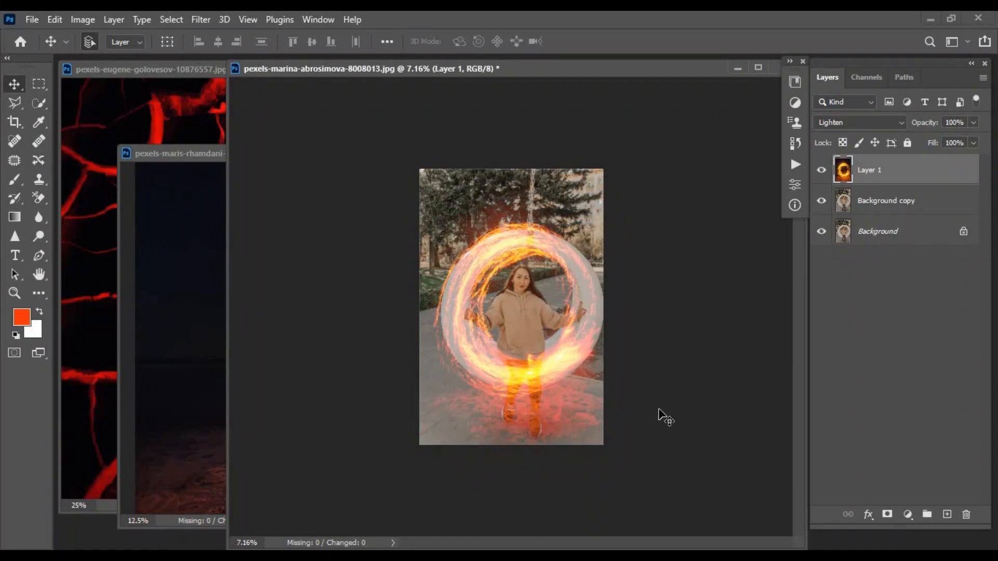
Step: Hide the fire layer and select the woman on the Background copy layer with the Quick Selection tool
scroll(656, 408, "up", 3)
scroll(656, 408, "down", 4)
scroll(657, 408, "down", 1)
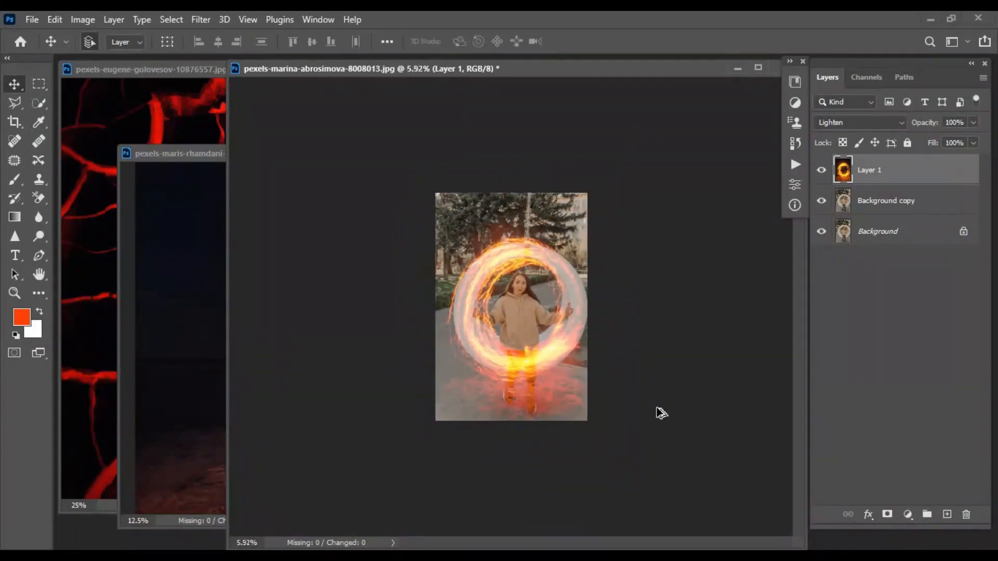
scroll(657, 408, "up", 1)
scroll(657, 408, "up", 2)
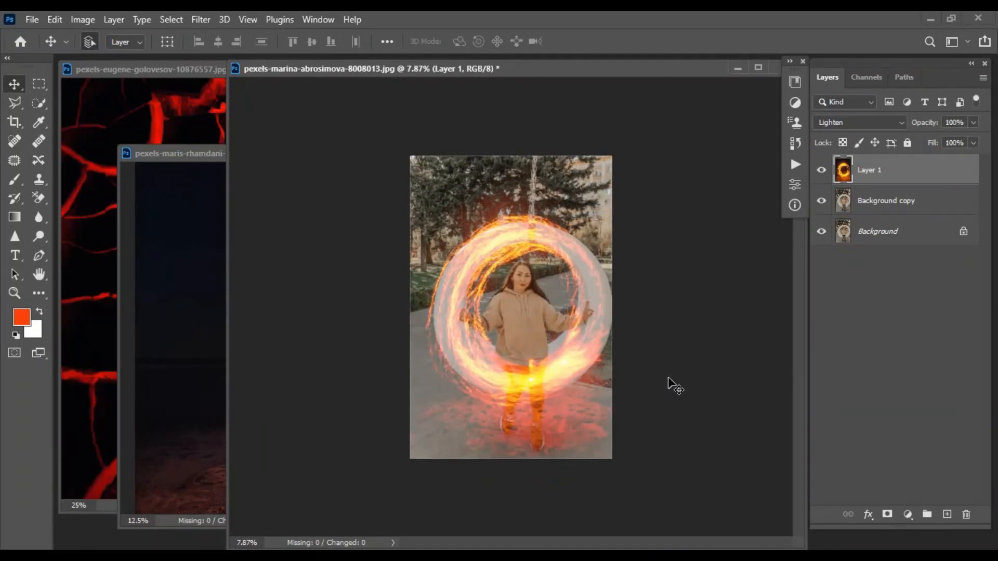
left_click(821, 171)
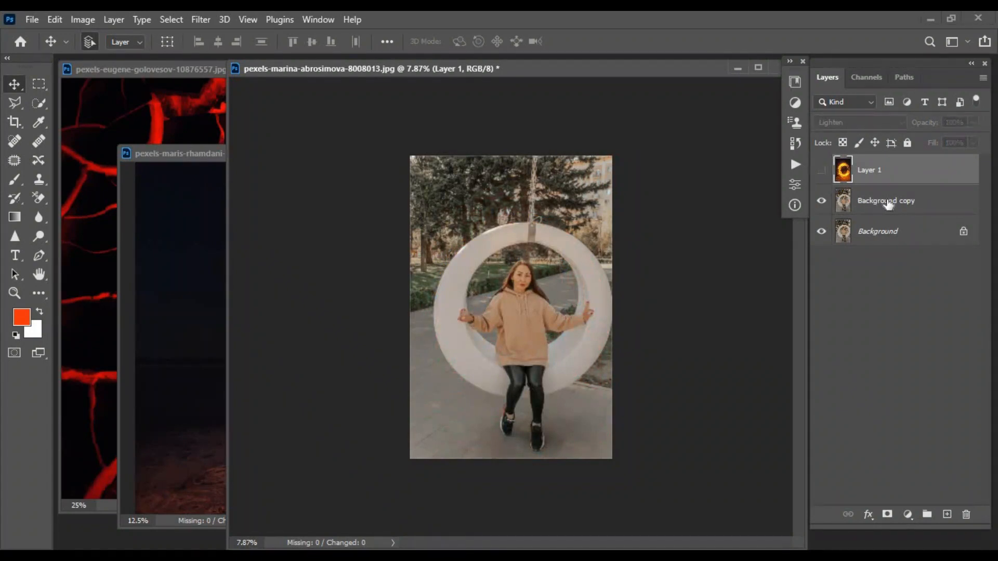
left_click(883, 202)
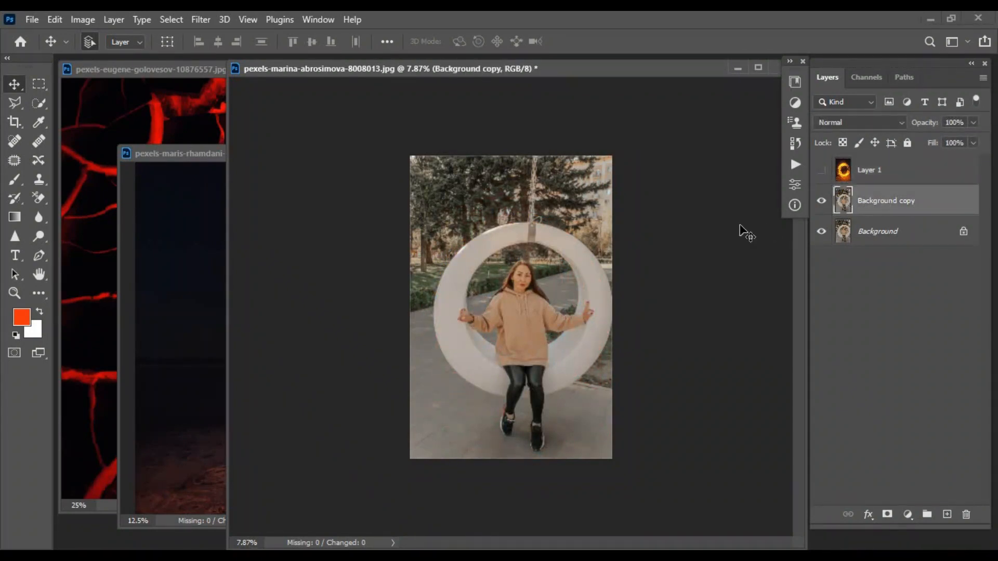
left_click(39, 105)
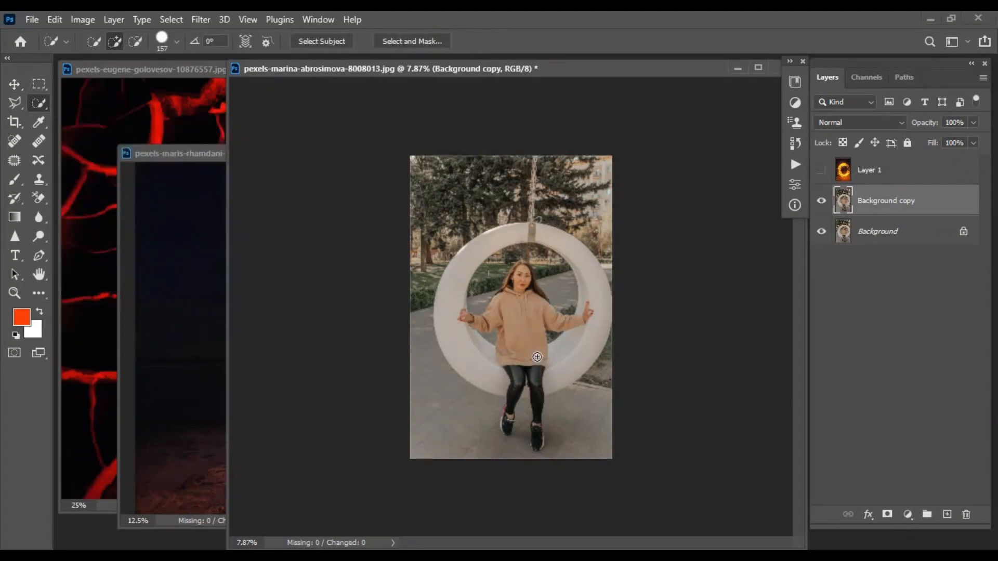
scroll(536, 356, "up", 2)
mouse_move(530, 375)
left_mouse_down()
mouse_move(524, 244)
mouse_move(467, 317)
mouse_move(442, 323)
mouse_move(538, 349)
mouse_move(508, 484)
mouse_move(564, 476)
mouse_move(549, 488)
mouse_move(553, 503)
mouse_move(531, 503)
left_mouse_up()
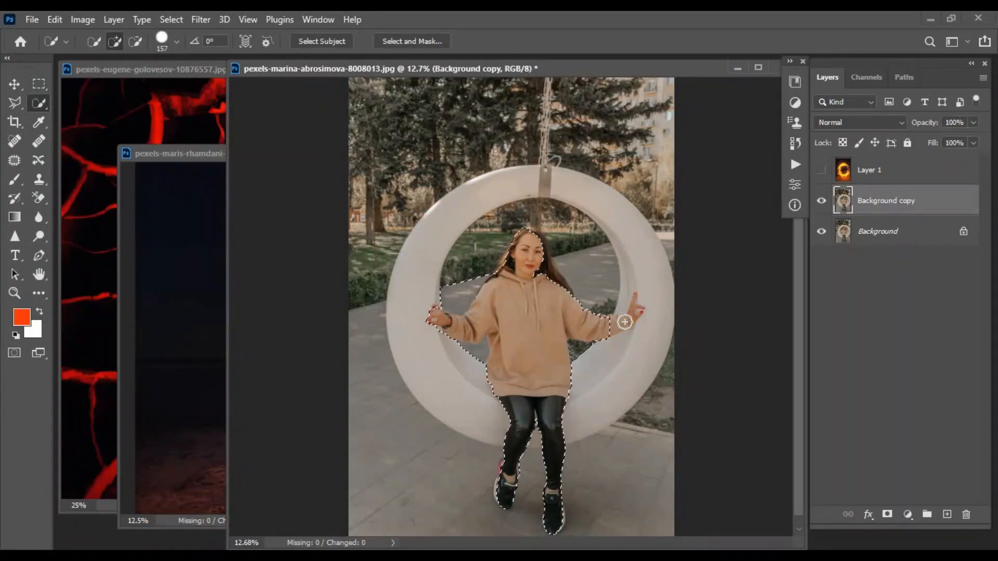
Step: Refine the selection around the woman's arm and hair, then copy her onto a new layer
key("alt")
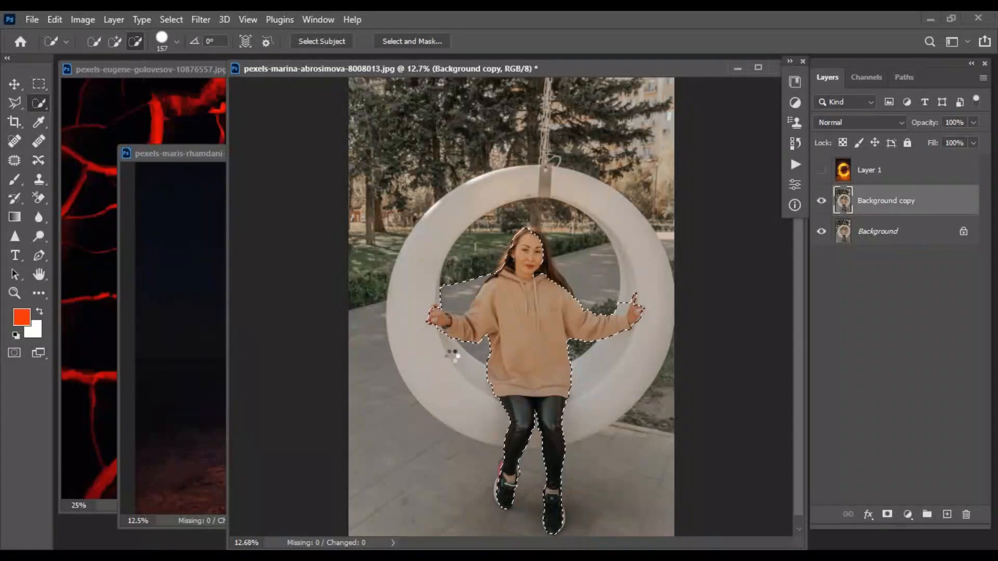
left_click_drag(461, 267, 461, 294)
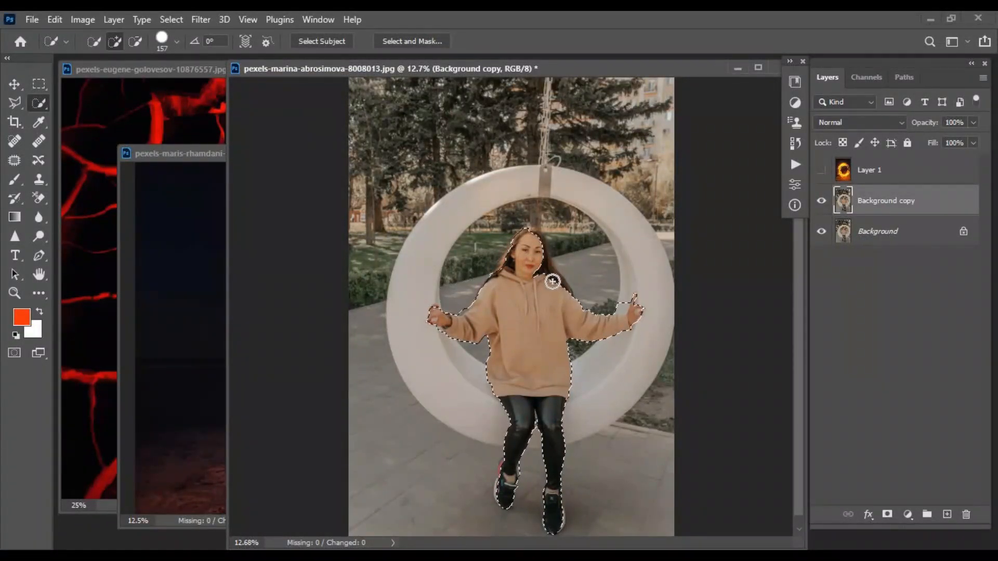
left_click(531, 241)
mouse_move(564, 252)
left_mouse_down()
mouse_move(619, 241)
mouse_move(637, 252)
left_mouse_up()
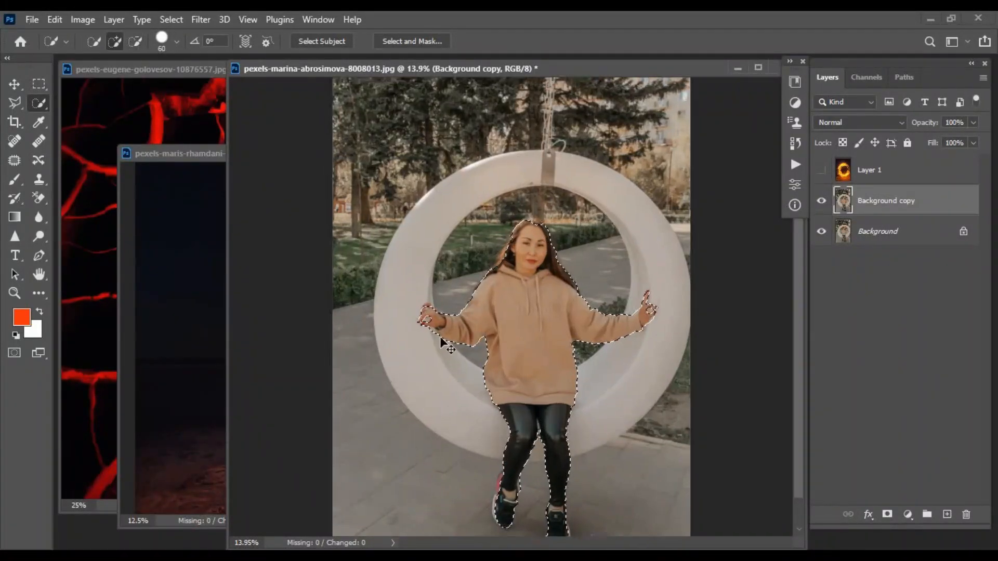
key("ctrl+j")
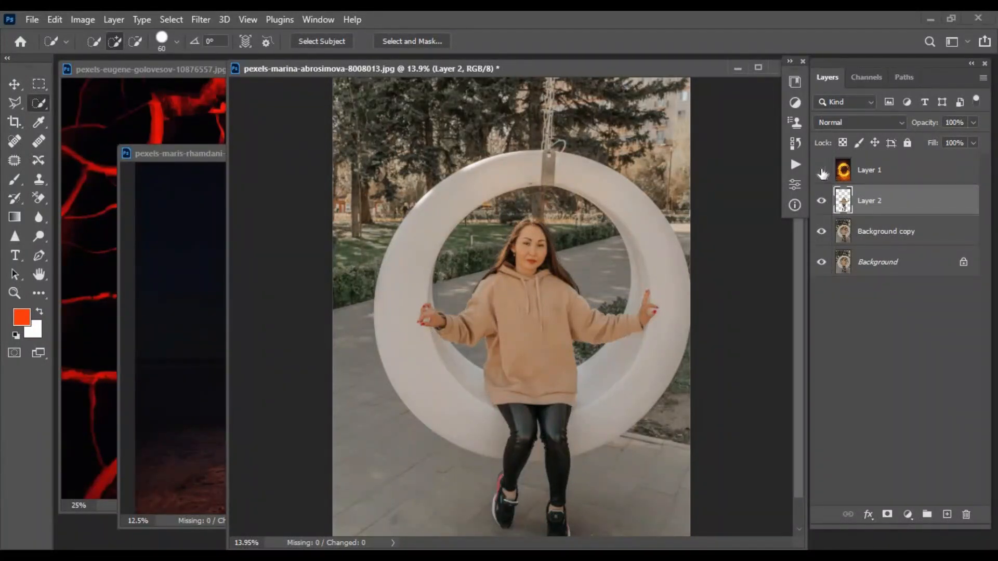
Step: Show the fire layer again and mask the woman's silhouette out of it using an inverted layer mask
left_click(822, 172)
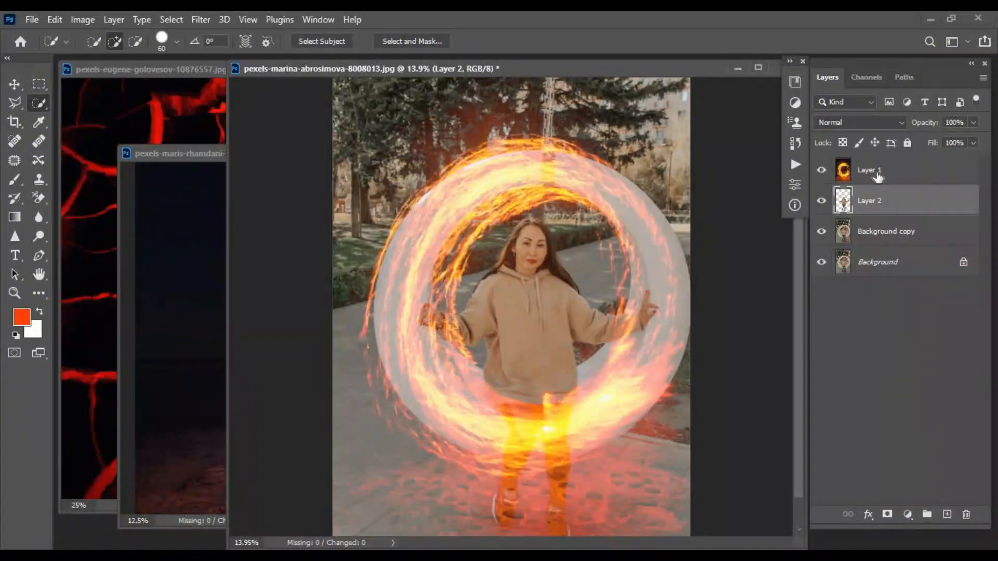
left_click(846, 205, "ctrl")
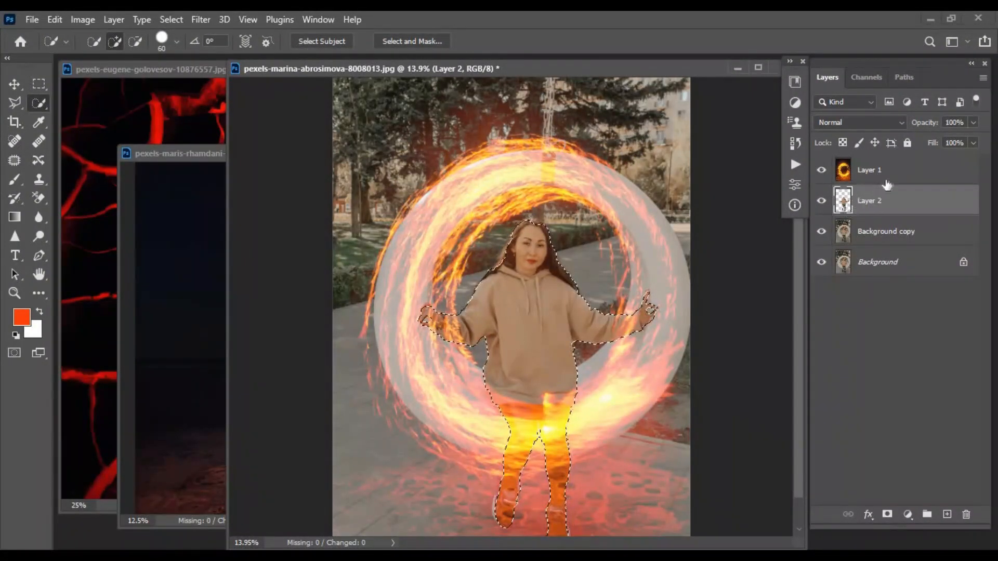
left_click(902, 171)
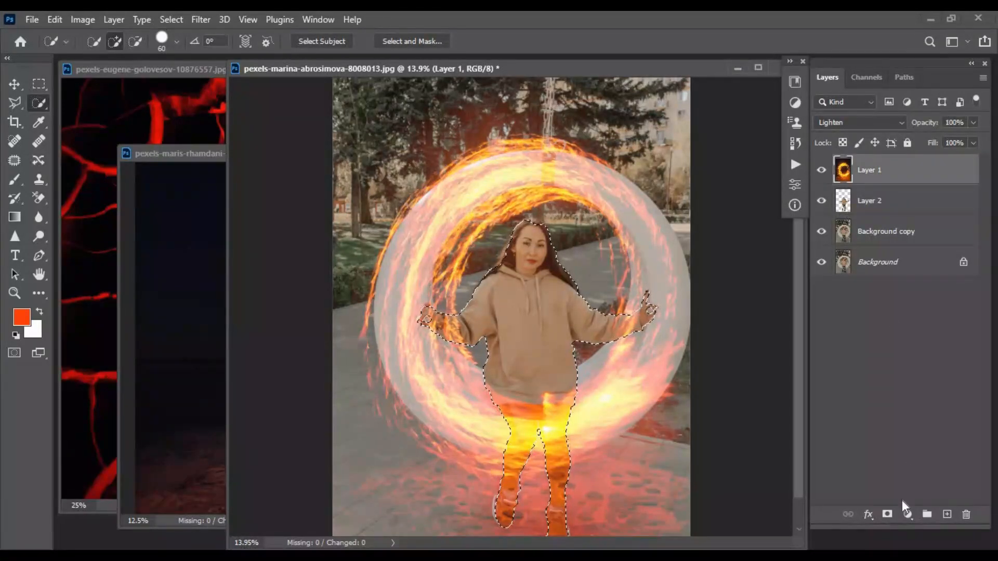
left_click(888, 516)
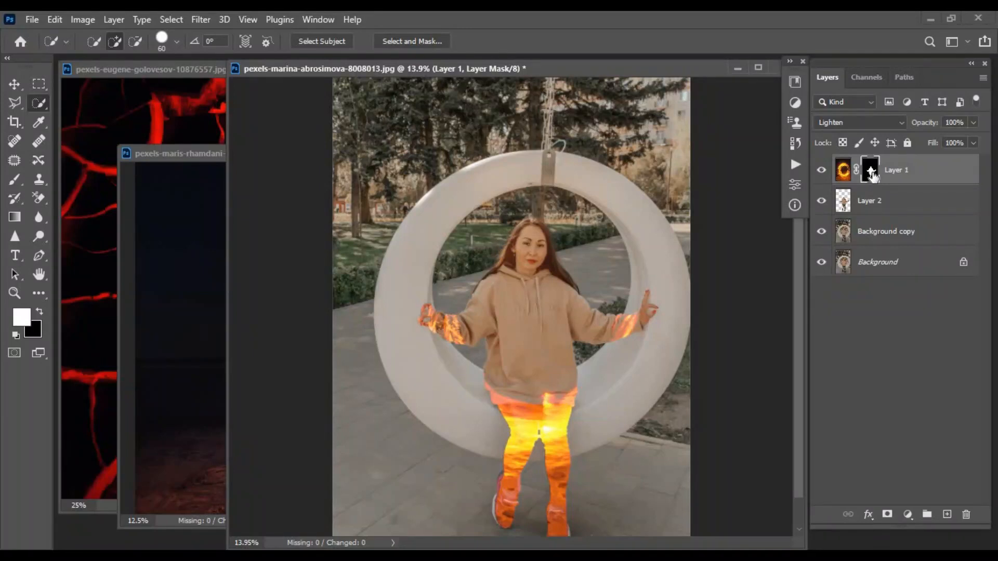
key("ctrl+i")
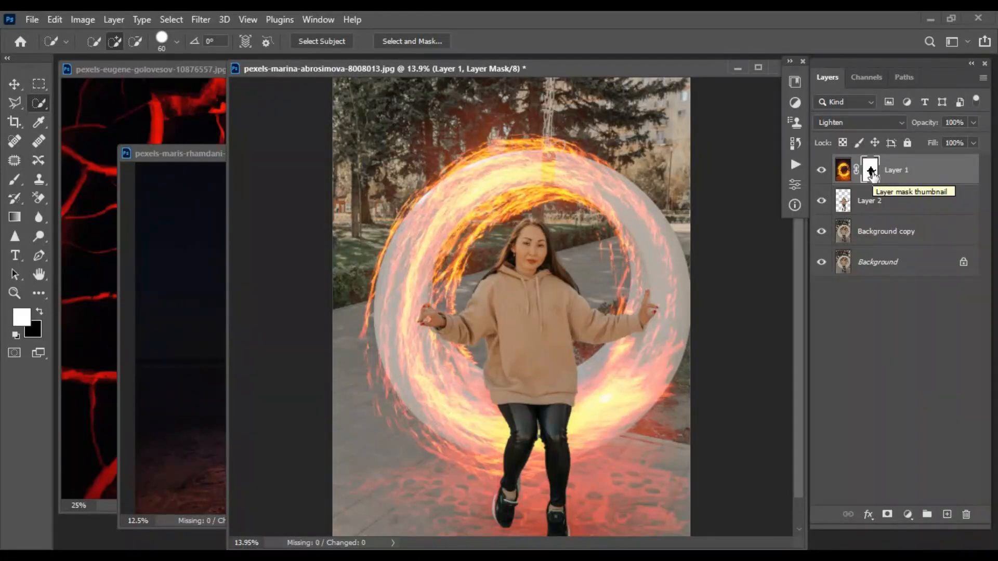
Step: Paint black on the fire layer's mask to clear stray flames from the opening around the woman
key("b")
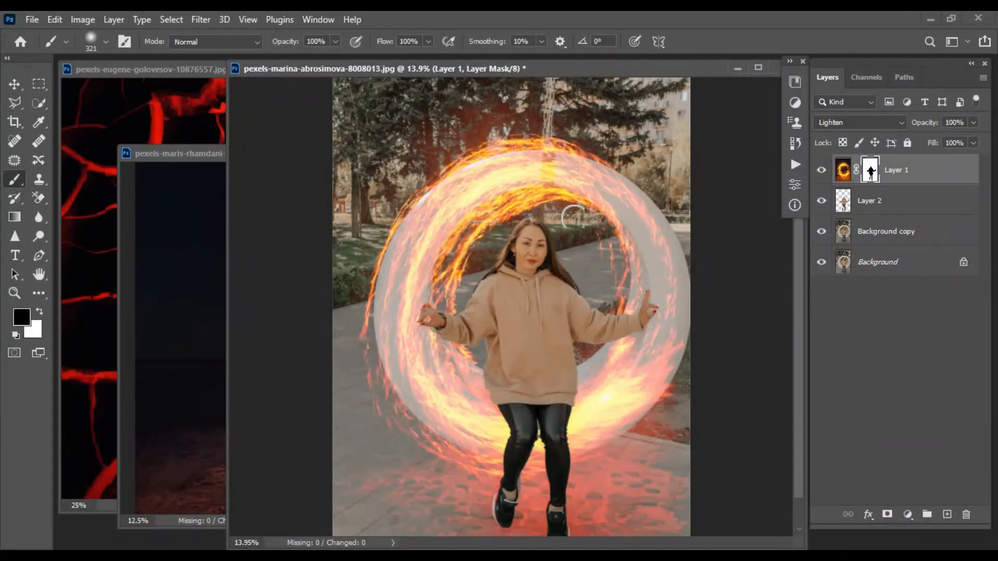
mouse_move(551, 212)
left_mouse_down()
mouse_move(494, 230)
mouse_move(471, 257)
mouse_move(466, 290)
mouse_move(464, 264)
mouse_move(498, 225)
mouse_move(530, 216)
mouse_move(585, 228)
left_mouse_up()
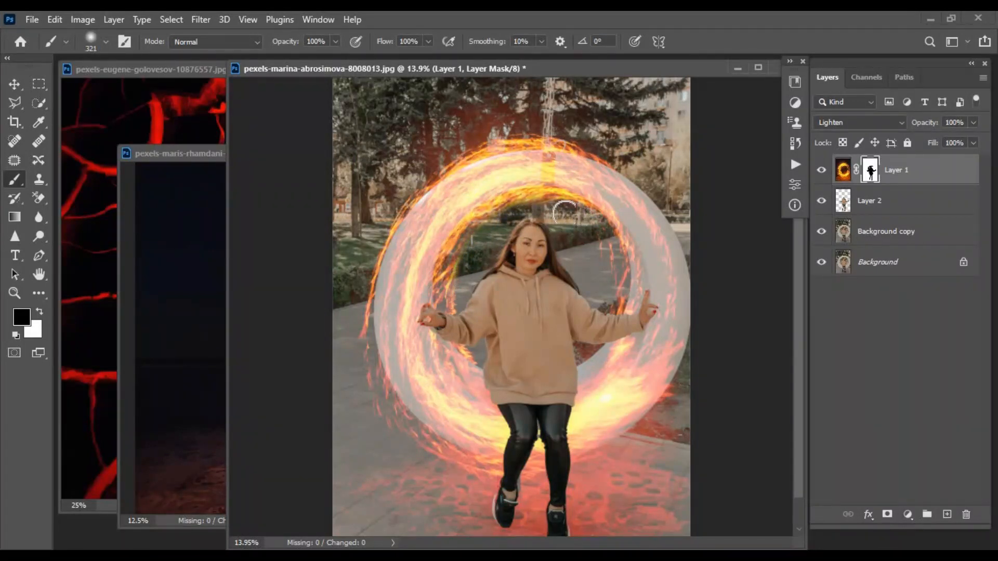
mouse_move(481, 234)
left_mouse_down()
mouse_move(457, 283)
mouse_move(462, 314)
mouse_move(453, 284)
mouse_move(453, 307)
left_mouse_up()
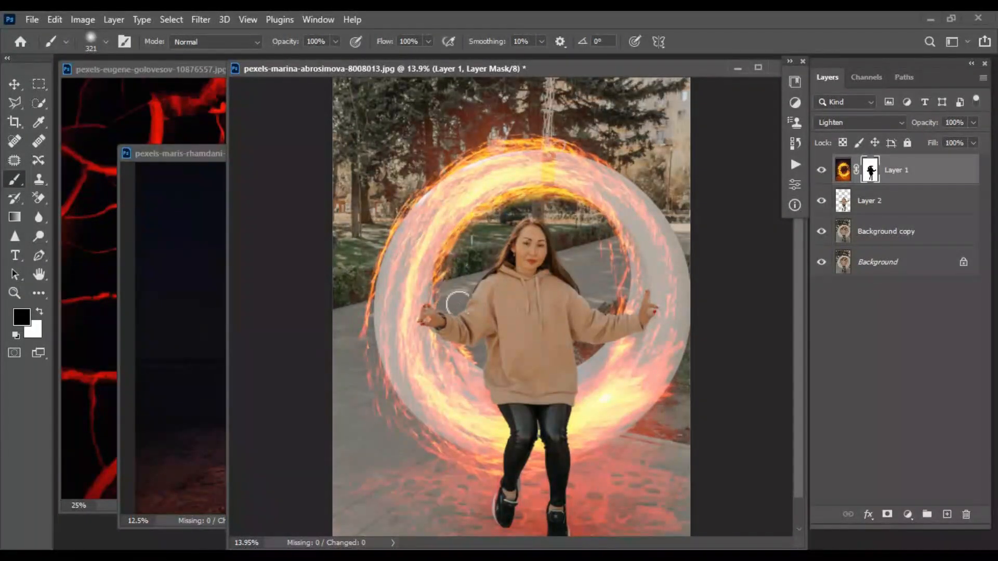
mouse_move(599, 245)
left_mouse_down()
mouse_move(605, 301)
mouse_move(611, 268)
mouse_move(604, 302)
mouse_move(598, 286)
left_mouse_up()
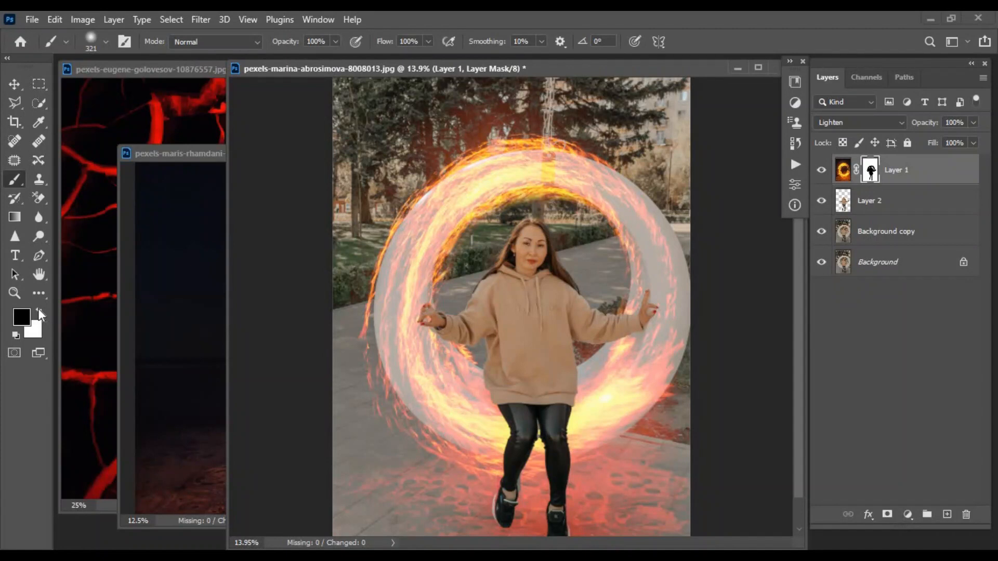
Step: Paint white on the fire layer's mask at 16% brush opacity to faintly restore flames near the woman's hand
left_click(39, 310)
left_click(335, 42)
left_click_drag(332, 58, 279, 59)
left_click(437, 314)
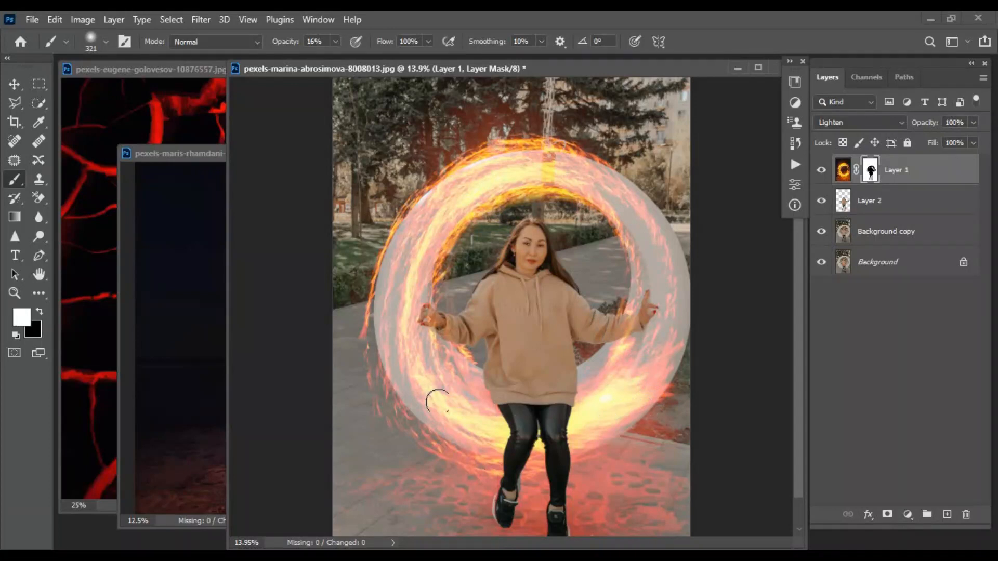
Step: Paint black on the fire layer's mask at 30% brush opacity to soften the red glow on the ground
key("x")
key("4")
key("1")
left_click(335, 42)
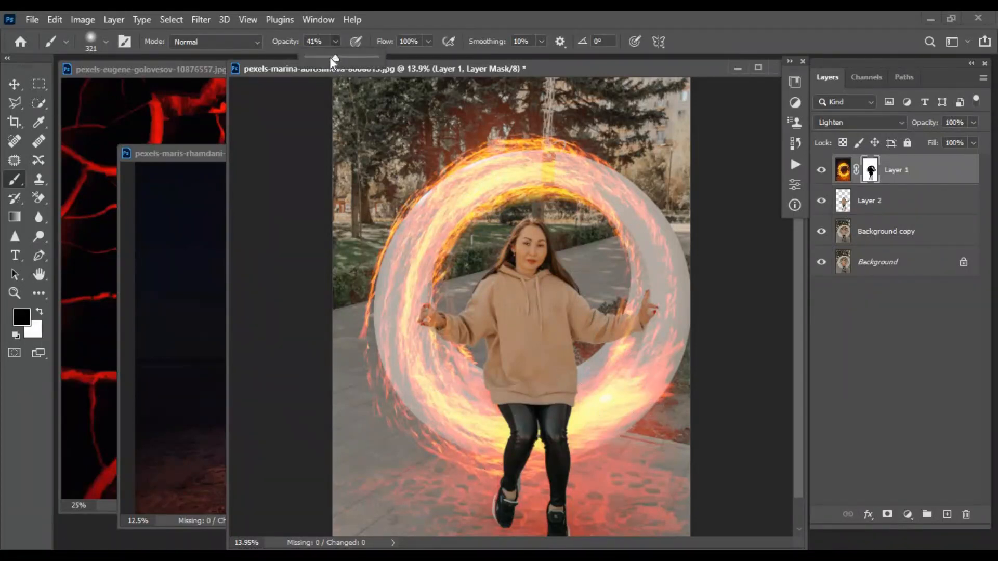
mouse_move(675, 475)
left_mouse_down()
mouse_move(643, 531)
mouse_move(626, 539)
mouse_move(673, 478)
left_mouse_up()
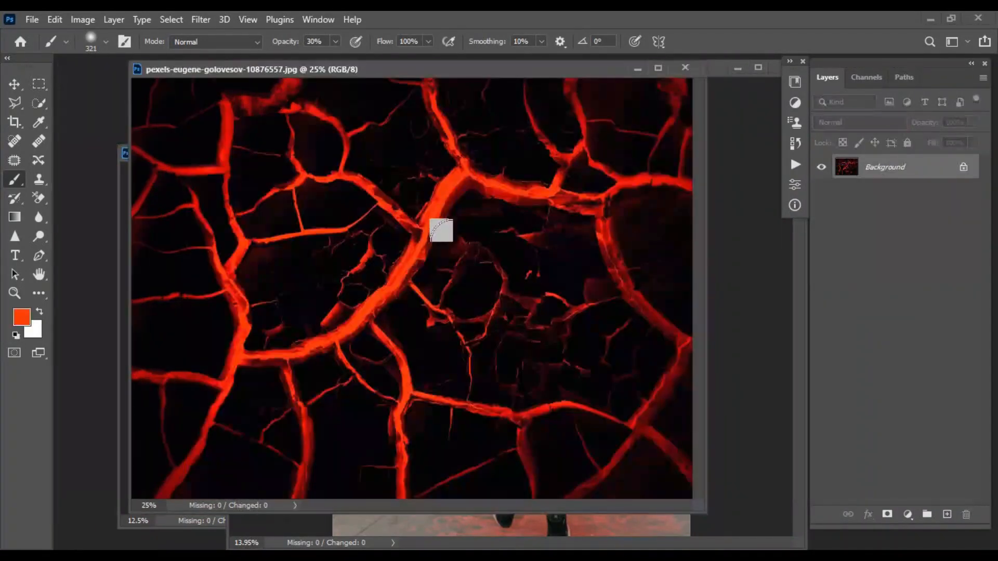
Step: Select the glowing lava cracks with Color Range at a fuzziness of 131 and copy them
left_click(169, 19)
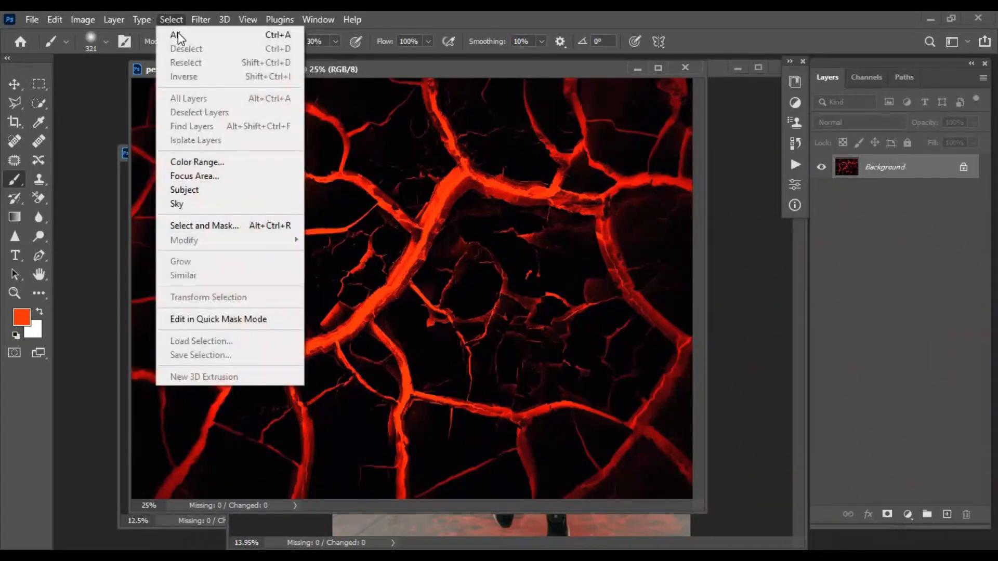
left_click(185, 161)
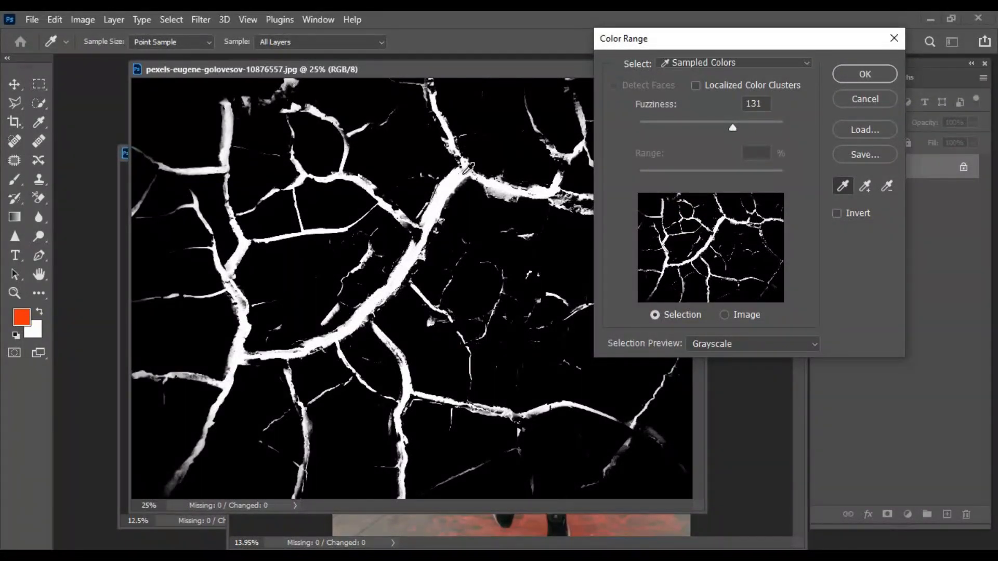
left_click(852, 73)
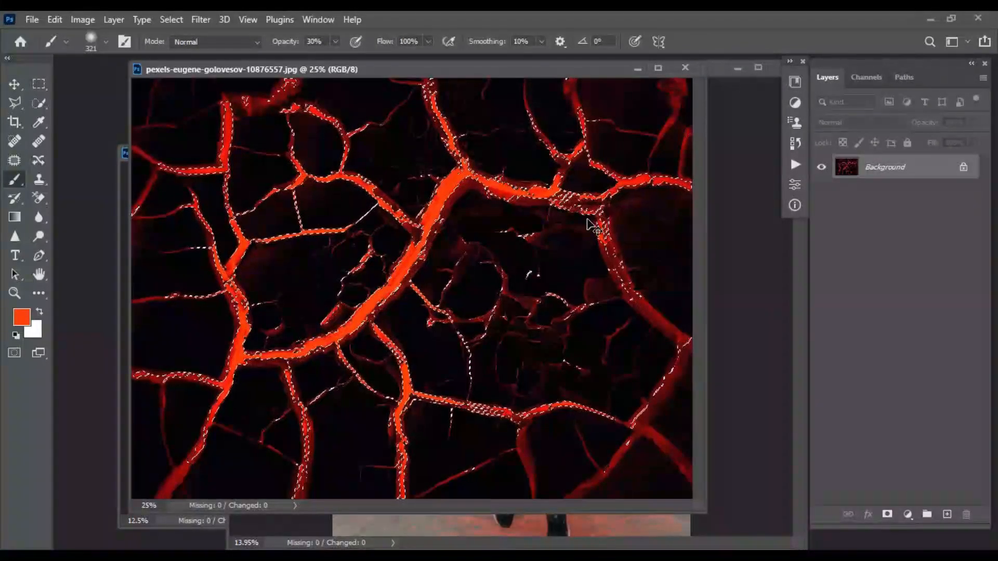
key("ctrl+c")
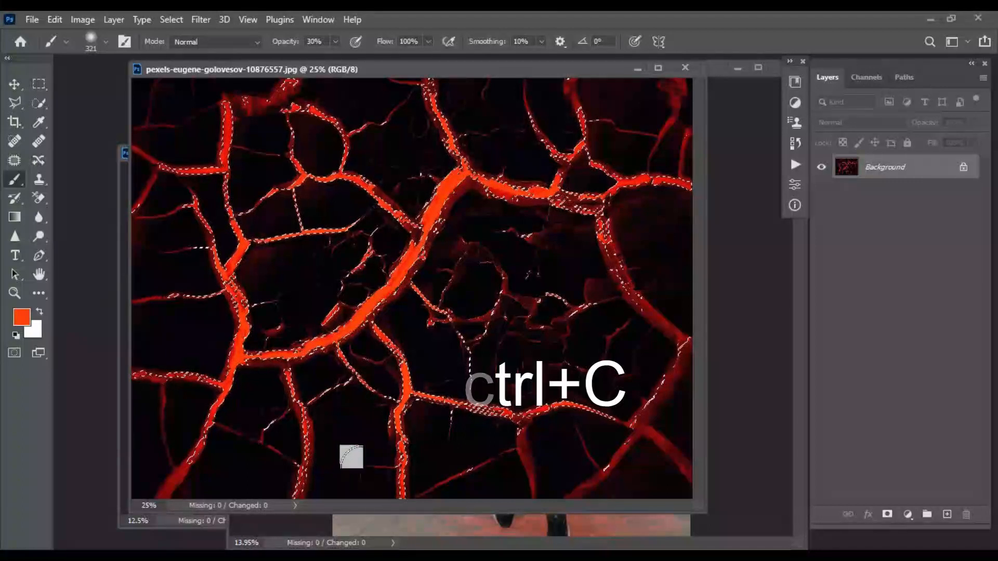
Step: Paste the lava cracks onto a new layer in the woman's photo and move them down toward the ground
left_click(250, 517)
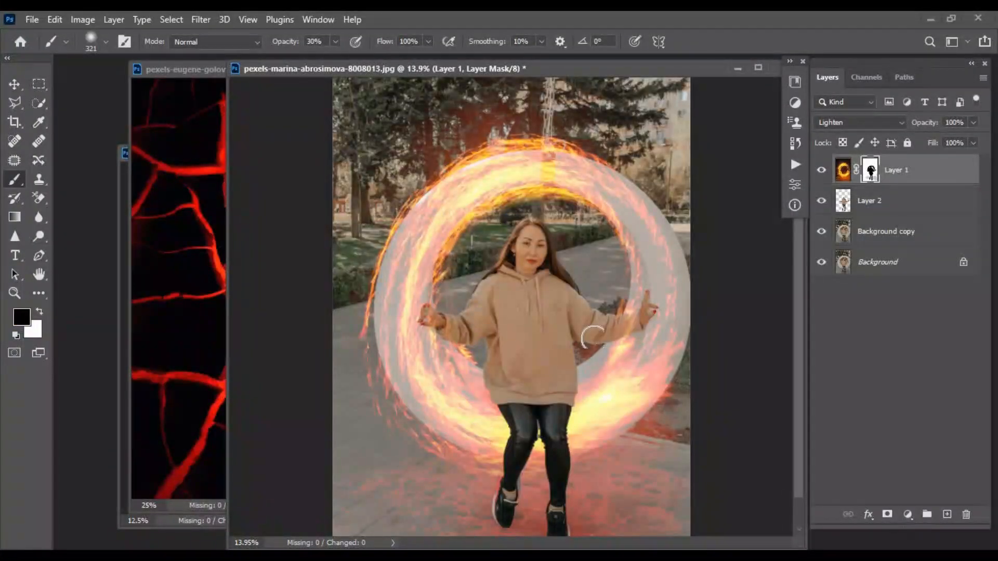
key("ctrl+shift+alt+n")
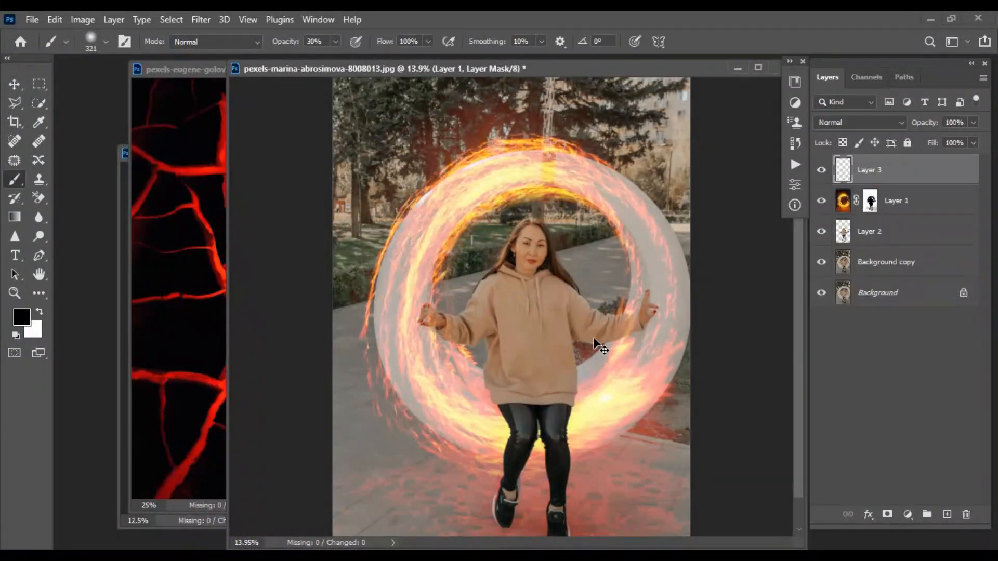
key("ctrl+v")
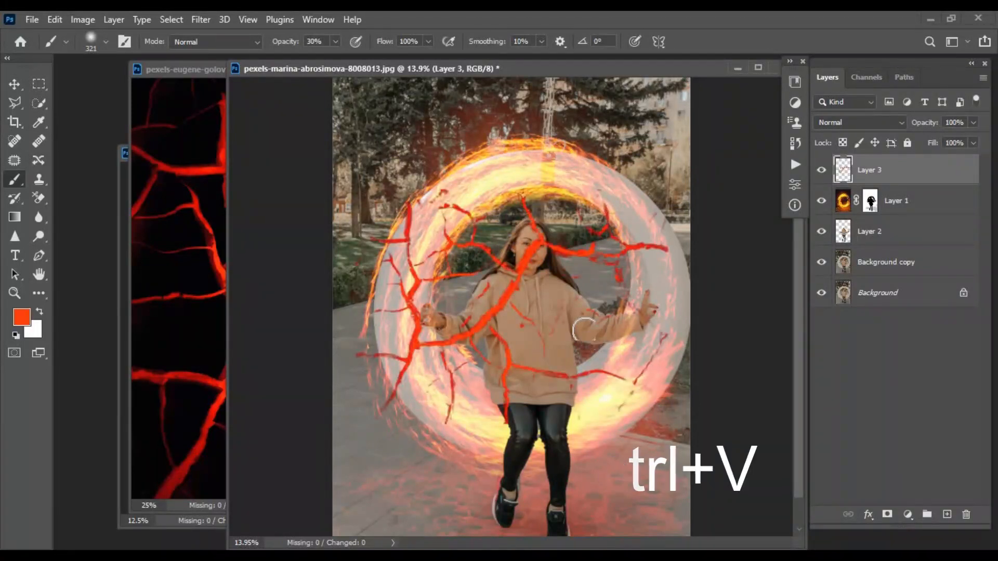
left_click(14, 84)
left_click_drag(509, 296, 492, 362)
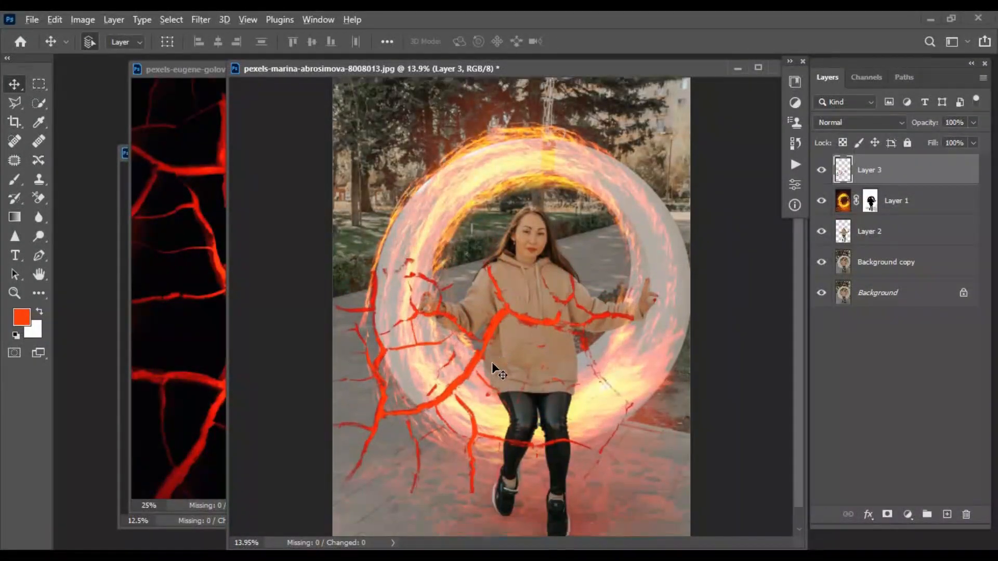
Step: Free-transform the lava cracks, moving them onto the pavement and distorting their corners to match the ground's perspective
scroll(492, 362, "down", 1)
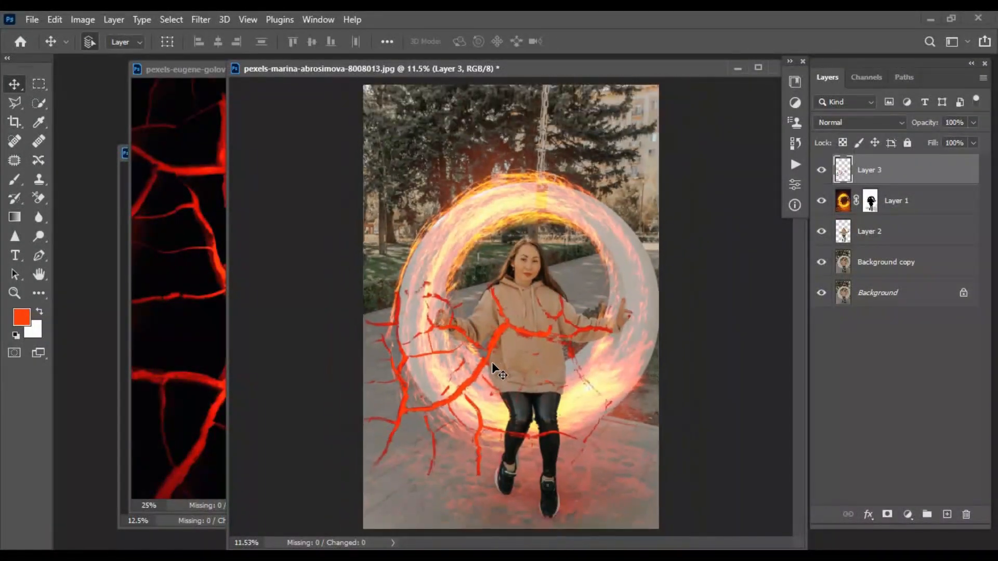
scroll(492, 364, "down", 1)
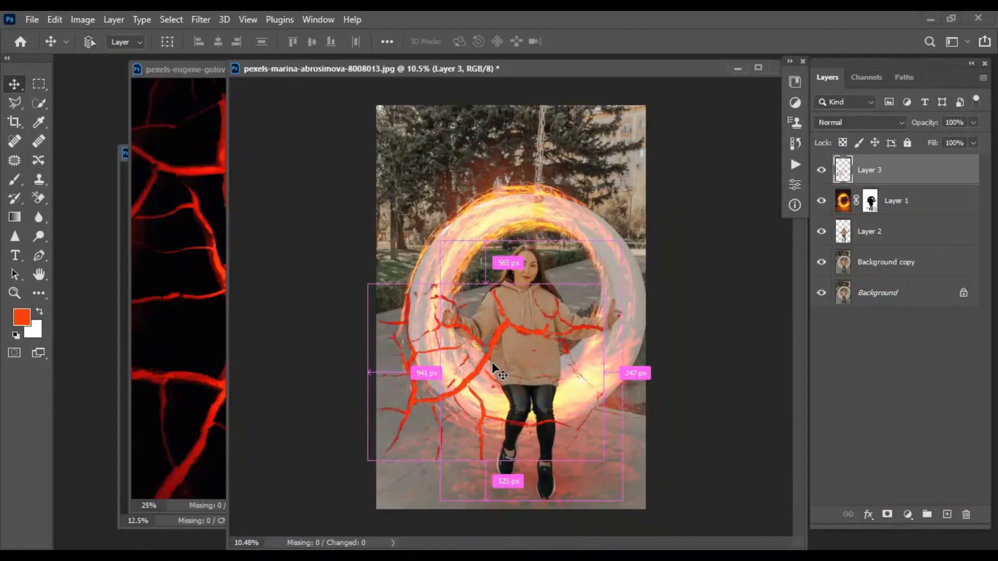
key("ctrl+t")
left_click_drag(503, 332, 500, 385)
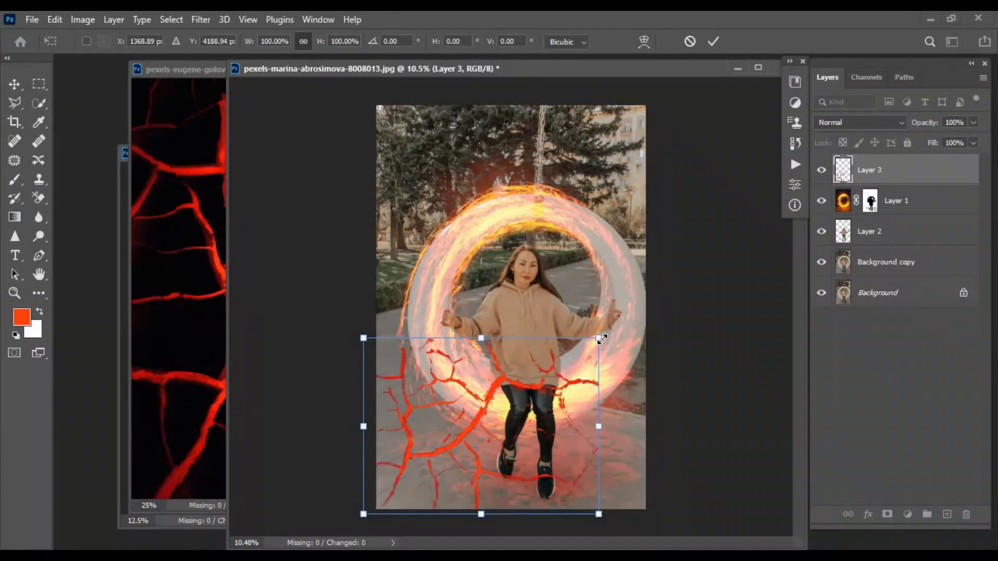
left_click_drag(608, 339, 643, 418)
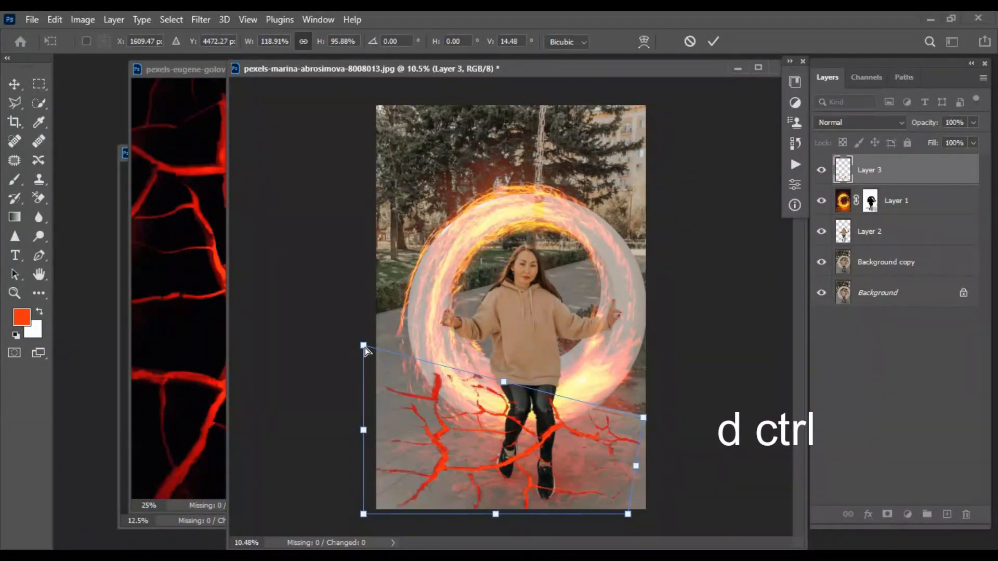
mouse_move(365, 349)
left_mouse_down()
mouse_move(381, 368)
mouse_move(365, 364)
left_mouse_up()
left_click_drag(629, 516, 647, 512)
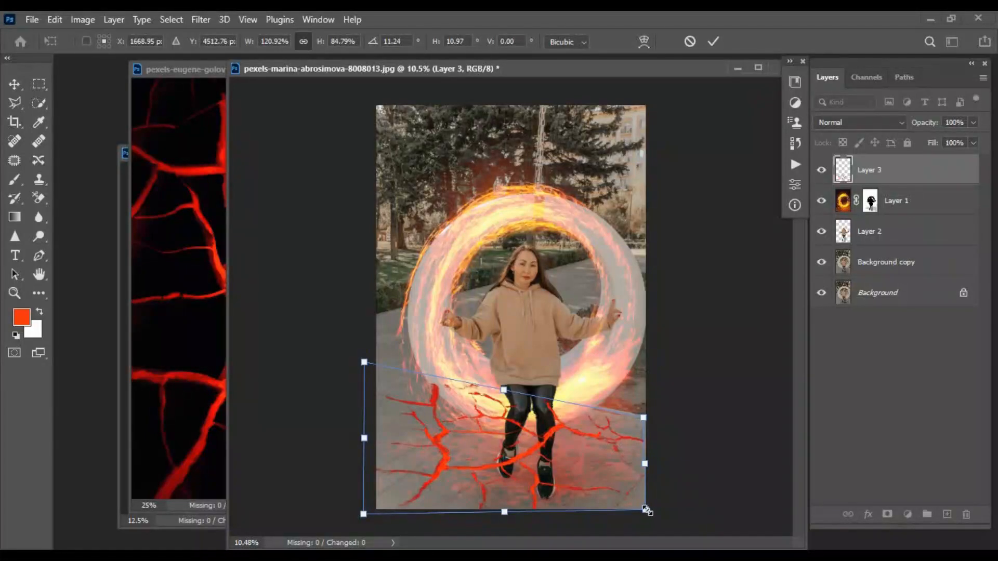
key("Return")
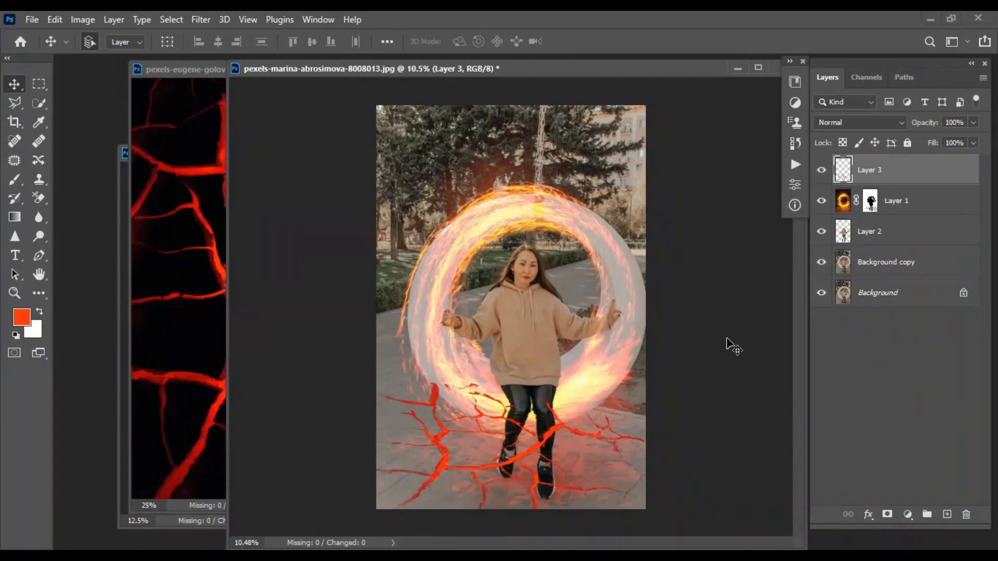
left_click(821, 170)
left_click(821, 200)
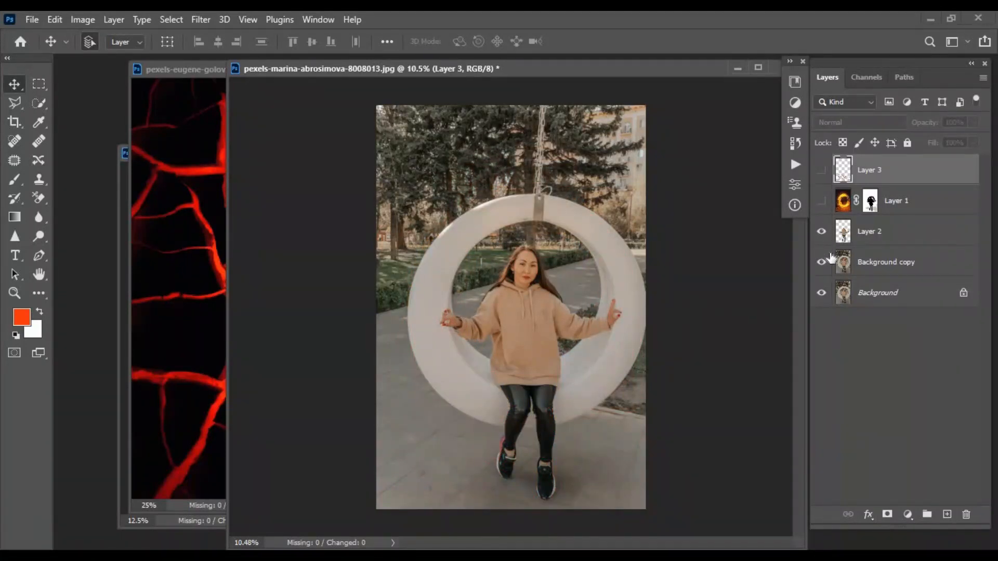
left_click(847, 232, "ctrl")
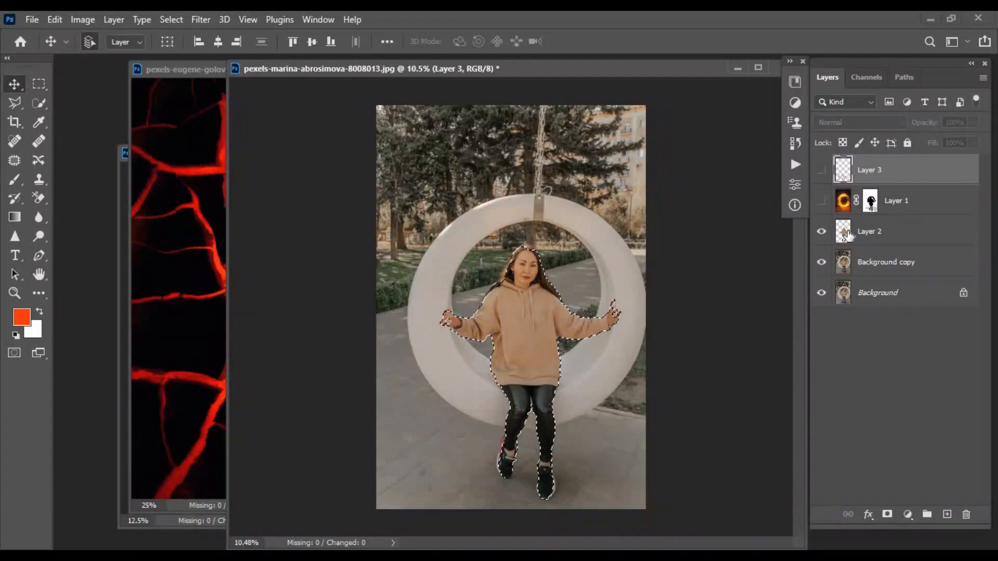
key("ctrl+d")
left_click(822, 201)
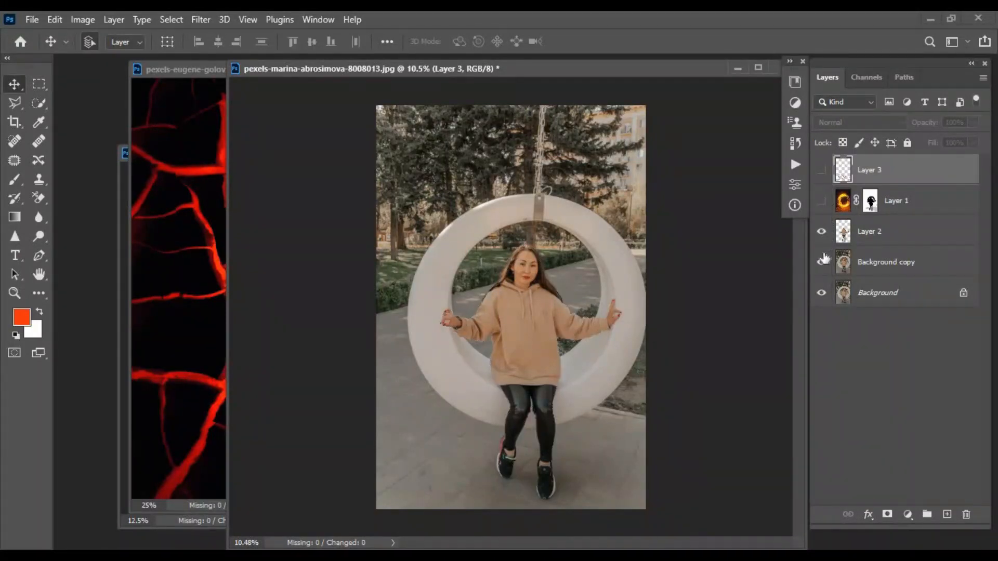
left_click(821, 171)
left_click(821, 202)
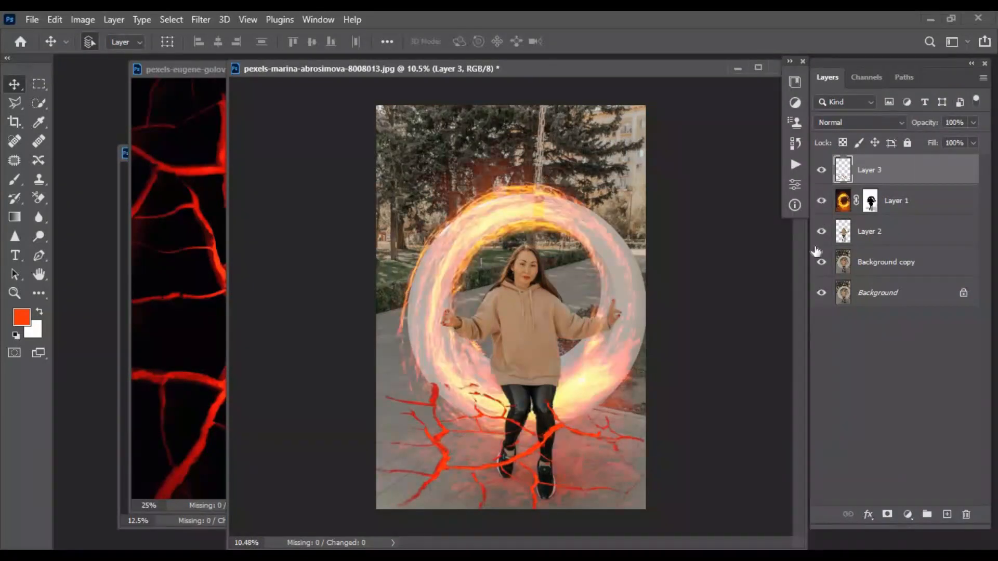
Step: Move the lava crack layer below the woman's cutout layer and add a layer mask from the cracks' own outline
left_click_drag(877, 170, 885, 243)
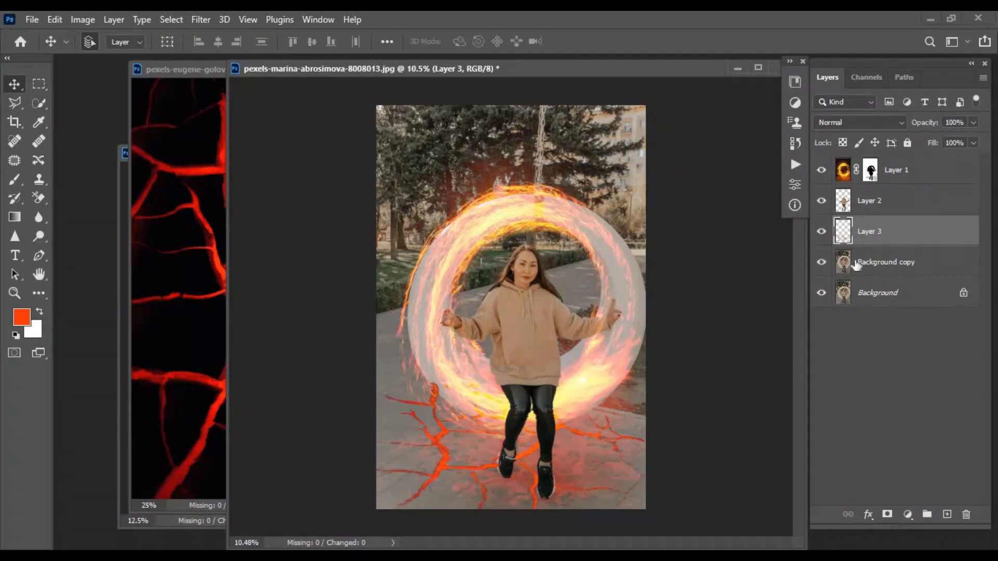
left_click(845, 235, "ctrl")
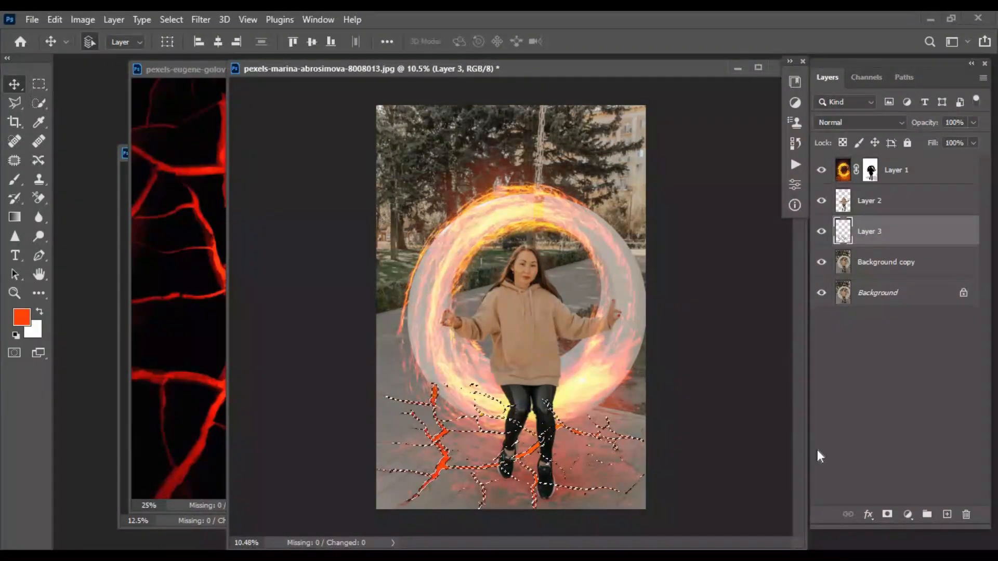
left_click(888, 514)
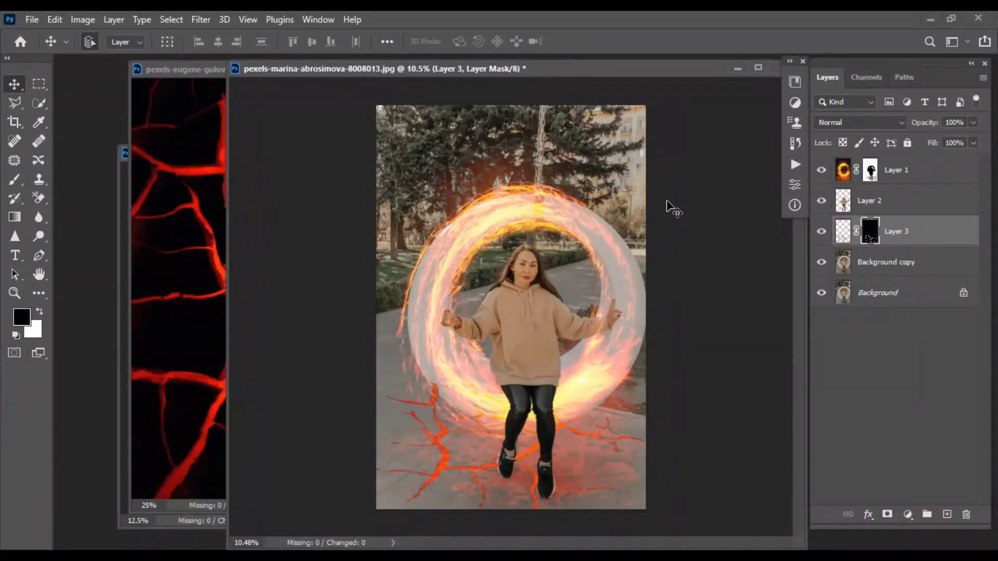
Step: Touch up the lava crack layer's mask near the woman's legs with a size 150 black brush at 82% opacity
left_click(14, 179)
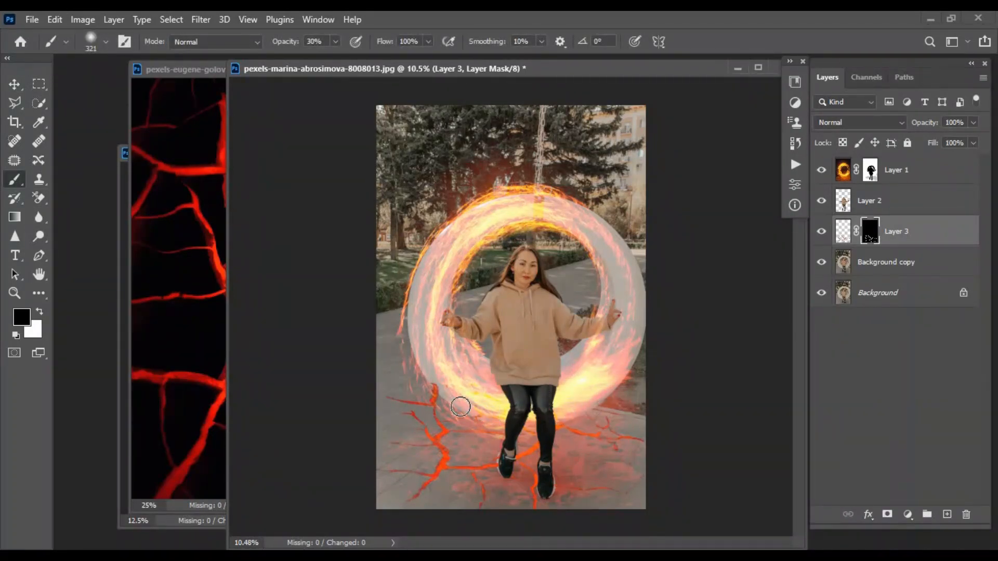
left_click_drag(336, 41, 375, 59)
scroll(531, 404, "up", 8)
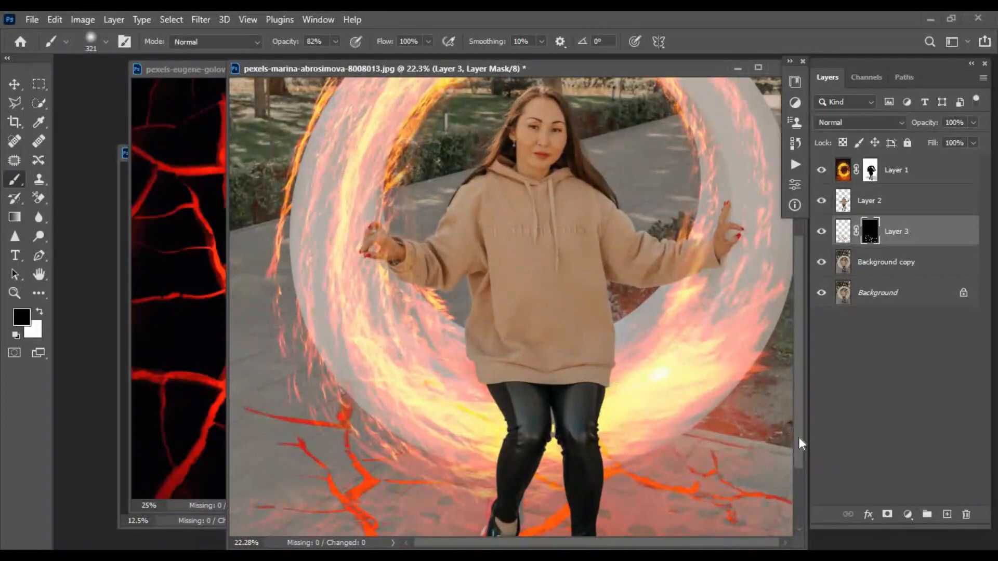
left_click_drag(800, 441, 800, 485)
scroll(638, 380, "down", 1)
key("ctrl+0")
left_click_drag(573, 415, 546, 428, "alt")
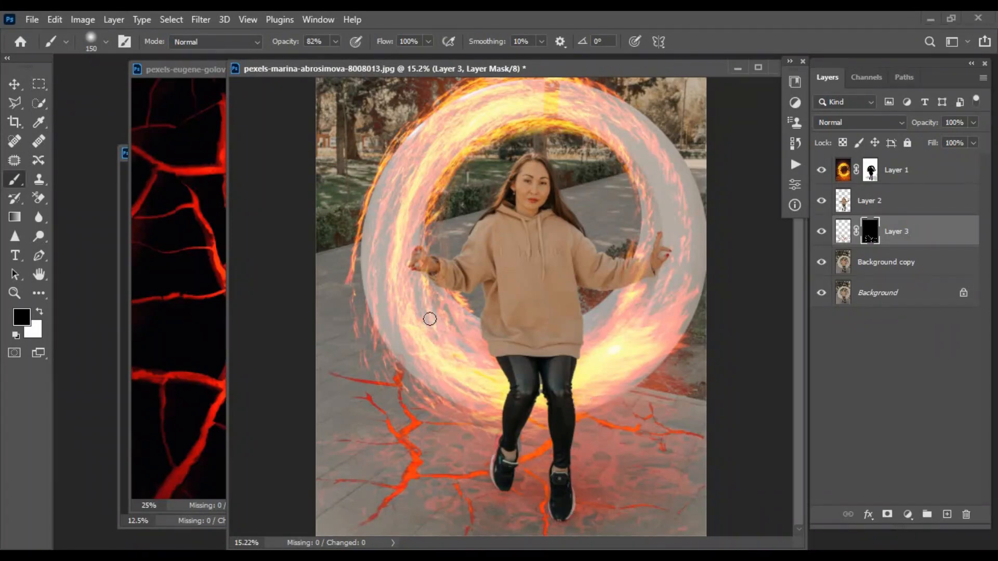
key("ctrl+0")
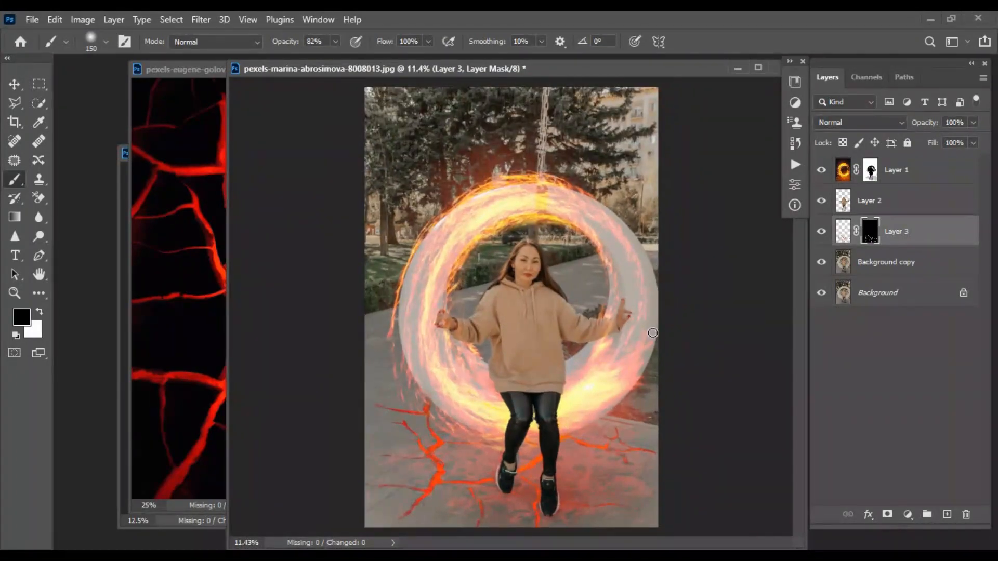